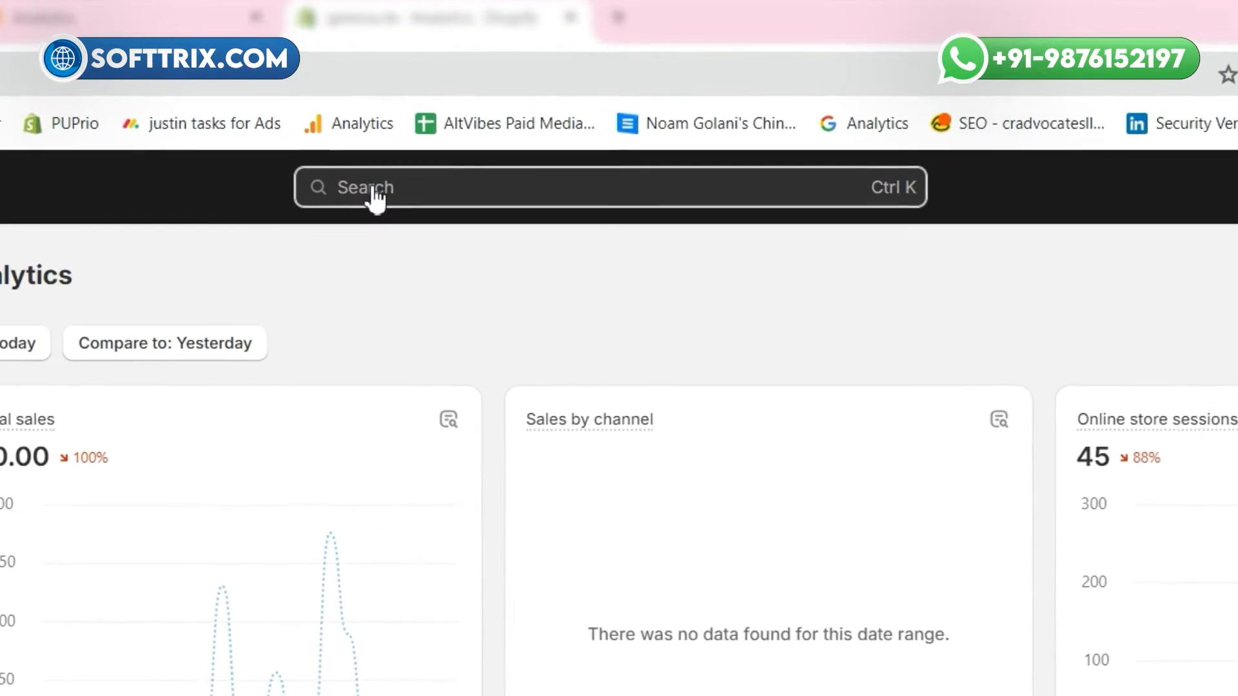
- Search the sales channels for "Google & Youtube" and open the Google & YouTube channel
left_click(497, 122)
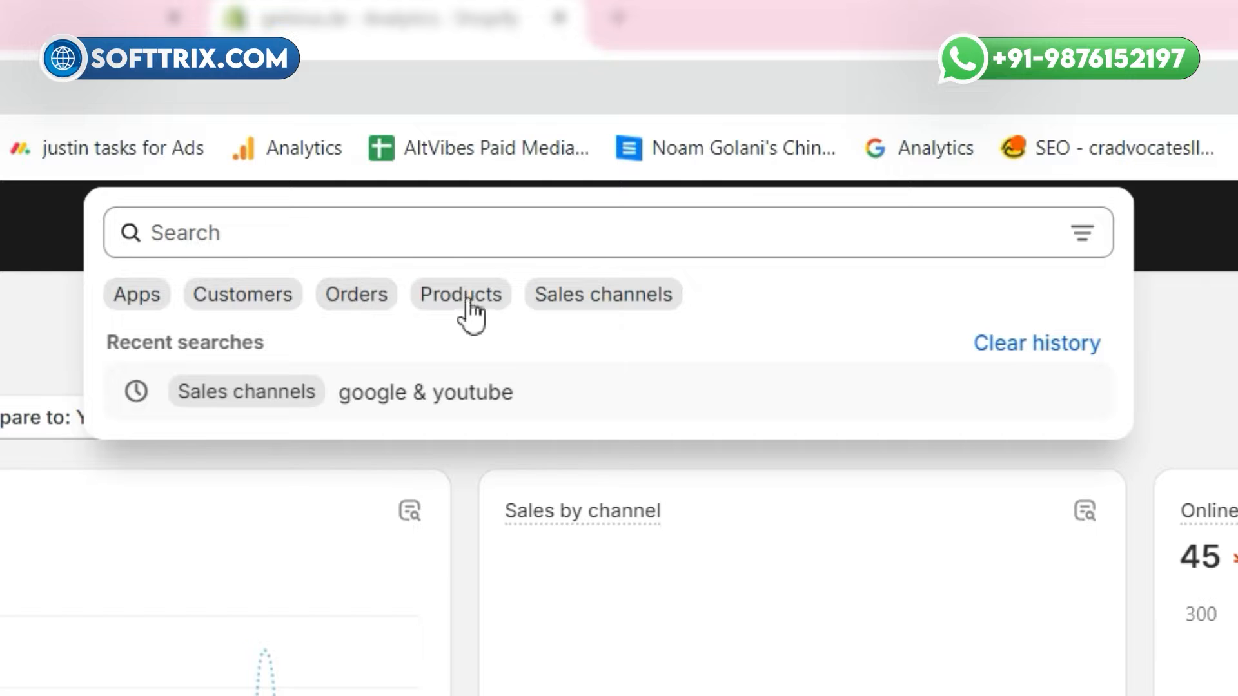
left_click(582, 305)
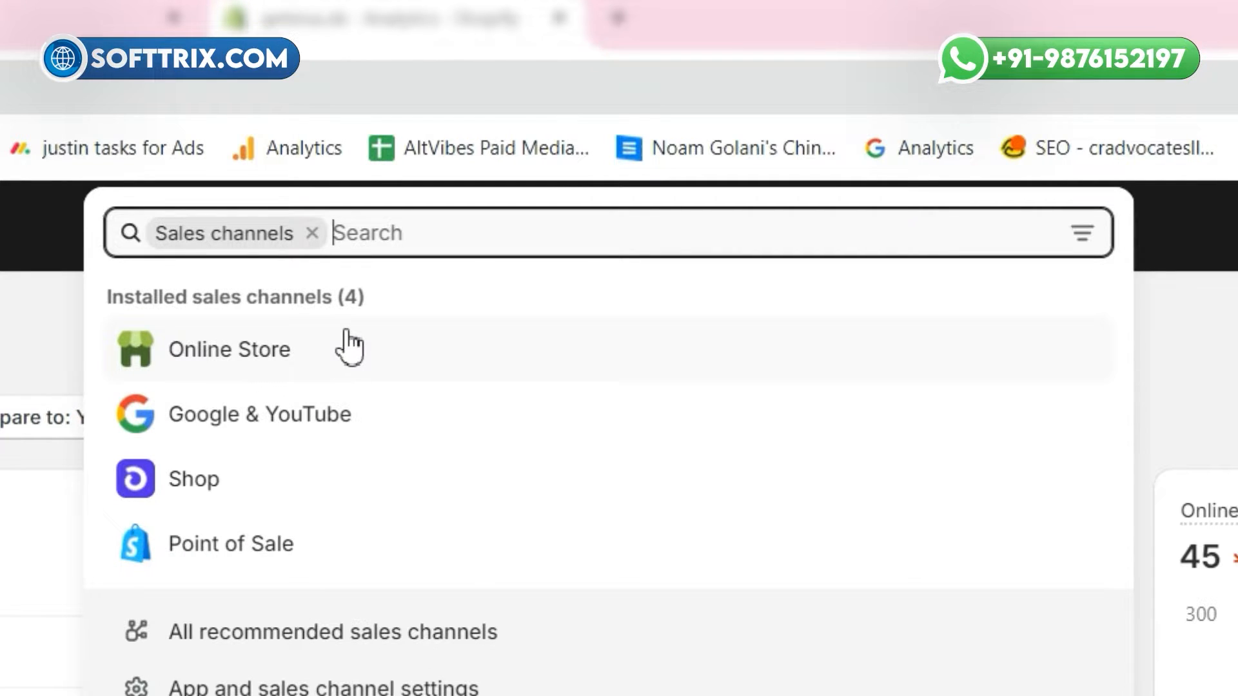
type("Google")
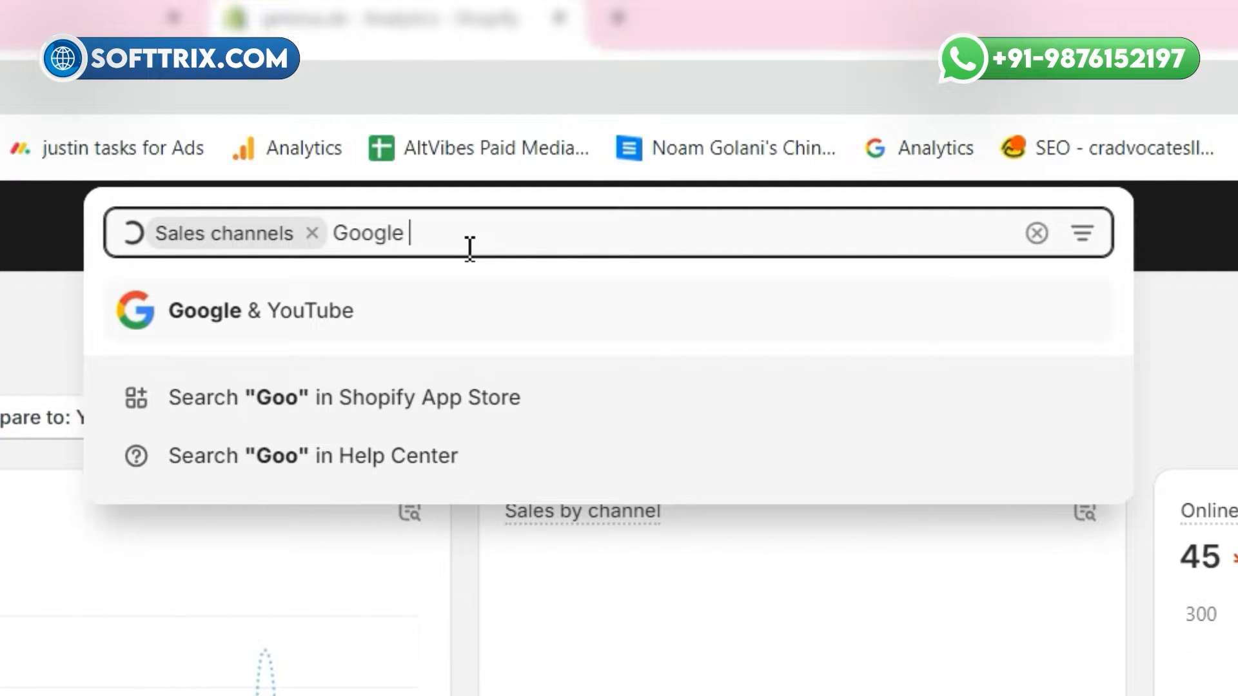
type(" & Yiu")
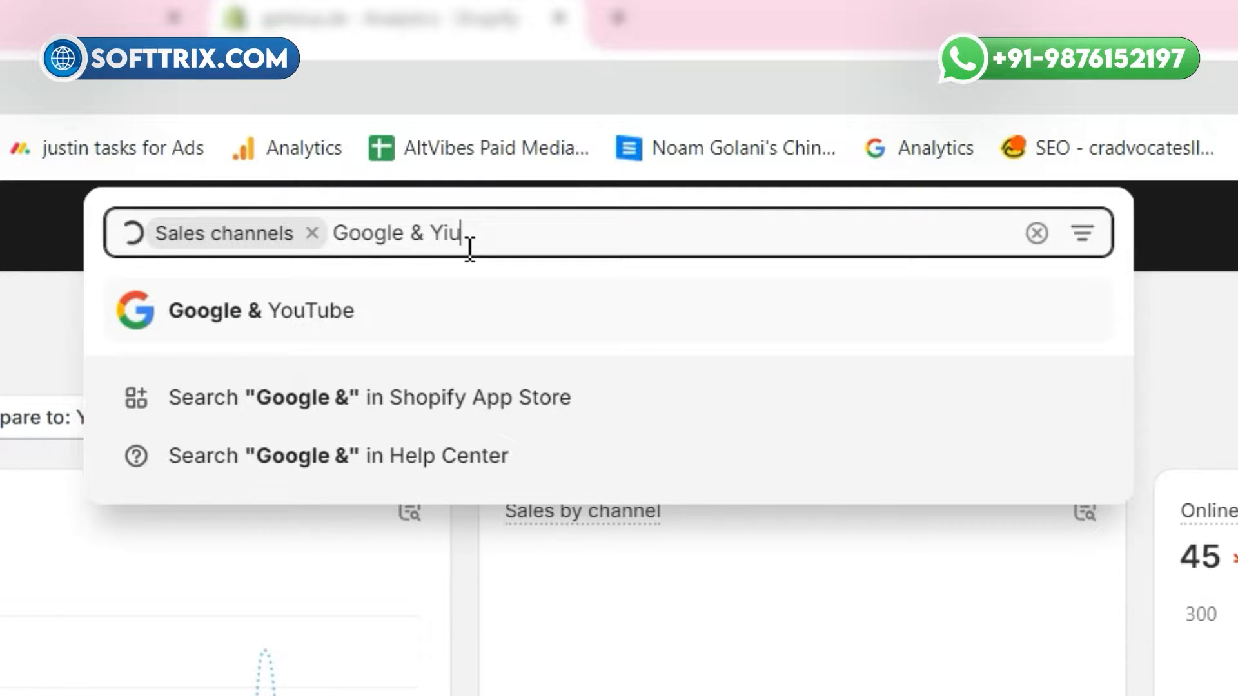
key("BackSpace")
key("BackSpace")
type("out")
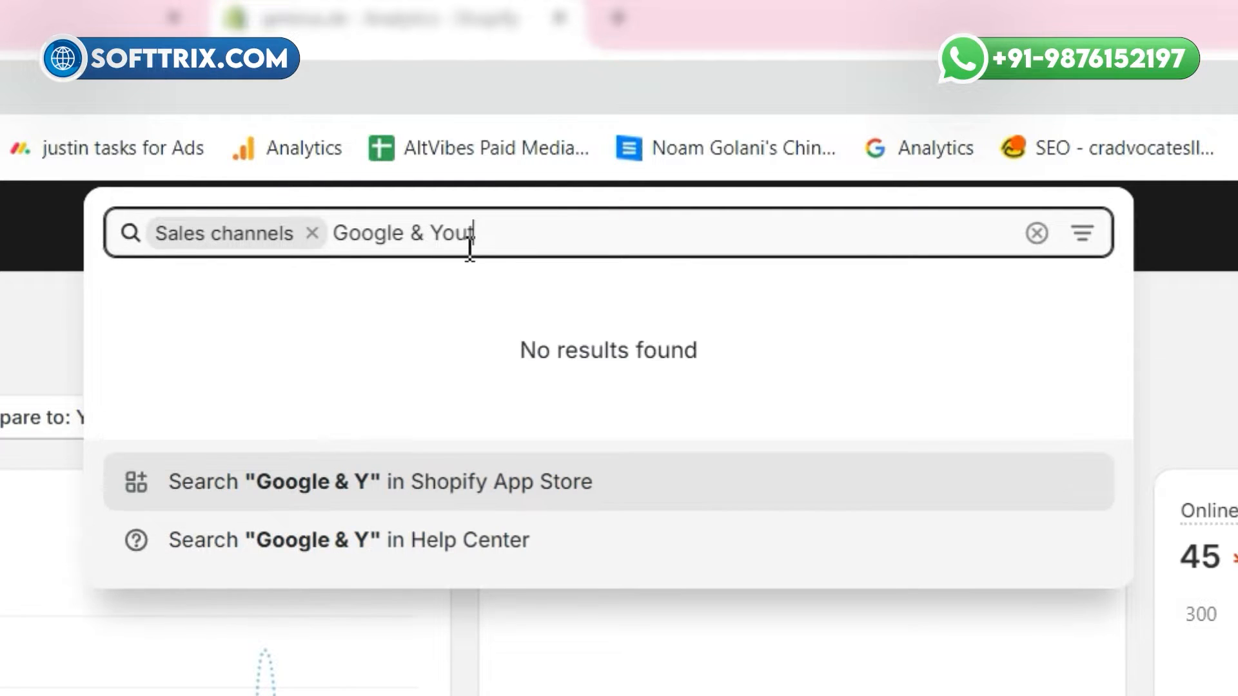
type("ube")
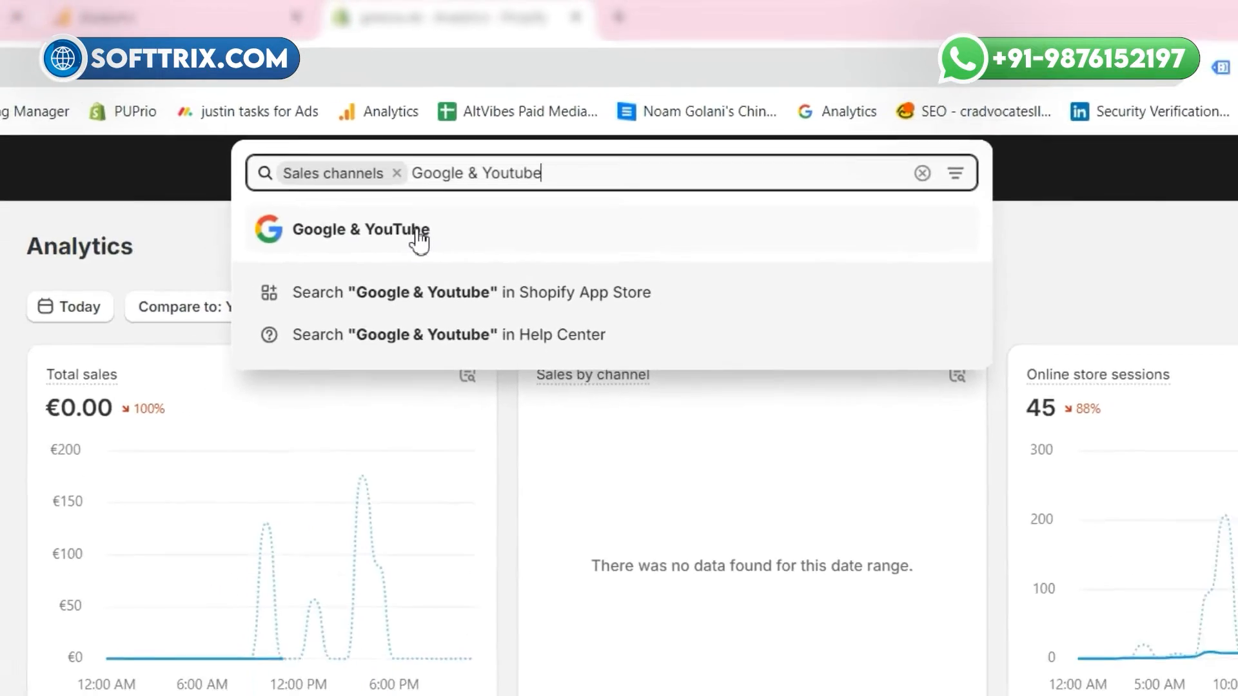
left_click(418, 236)
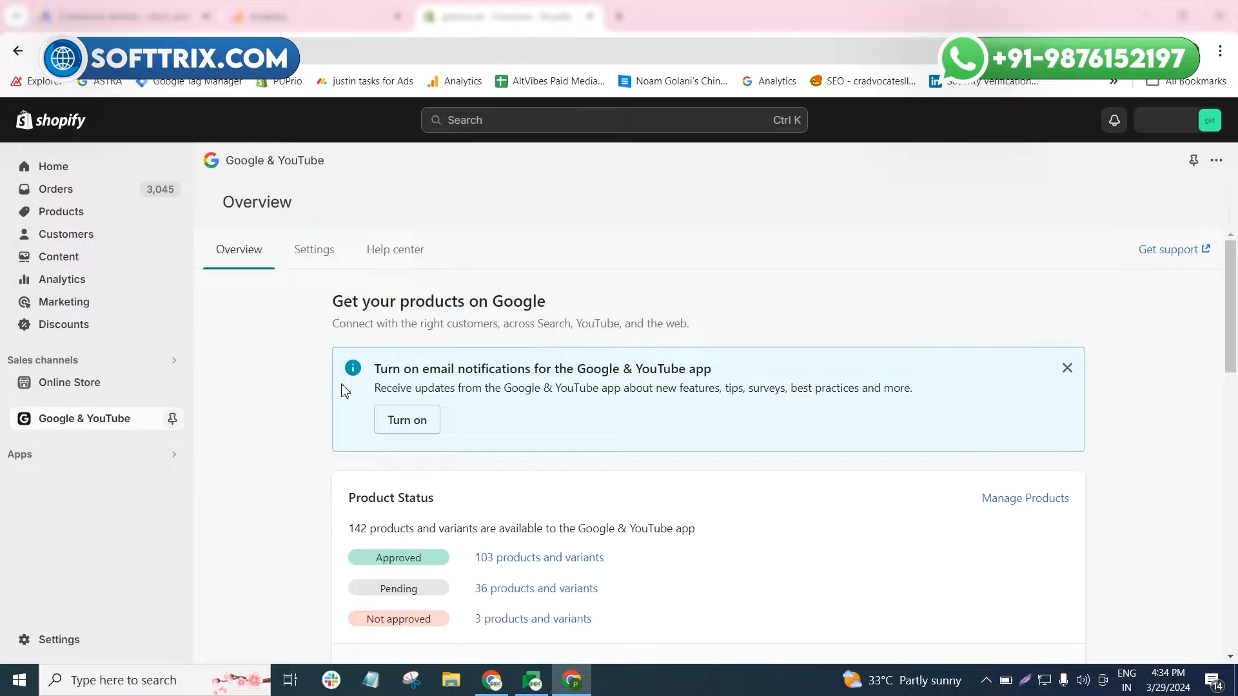
- Disconnect the linked Google account in the Google & YouTube channel's settings
scroll(343, 390, "down", 1)
scroll(335, 429, "up", 1)
left_click(323, 261)
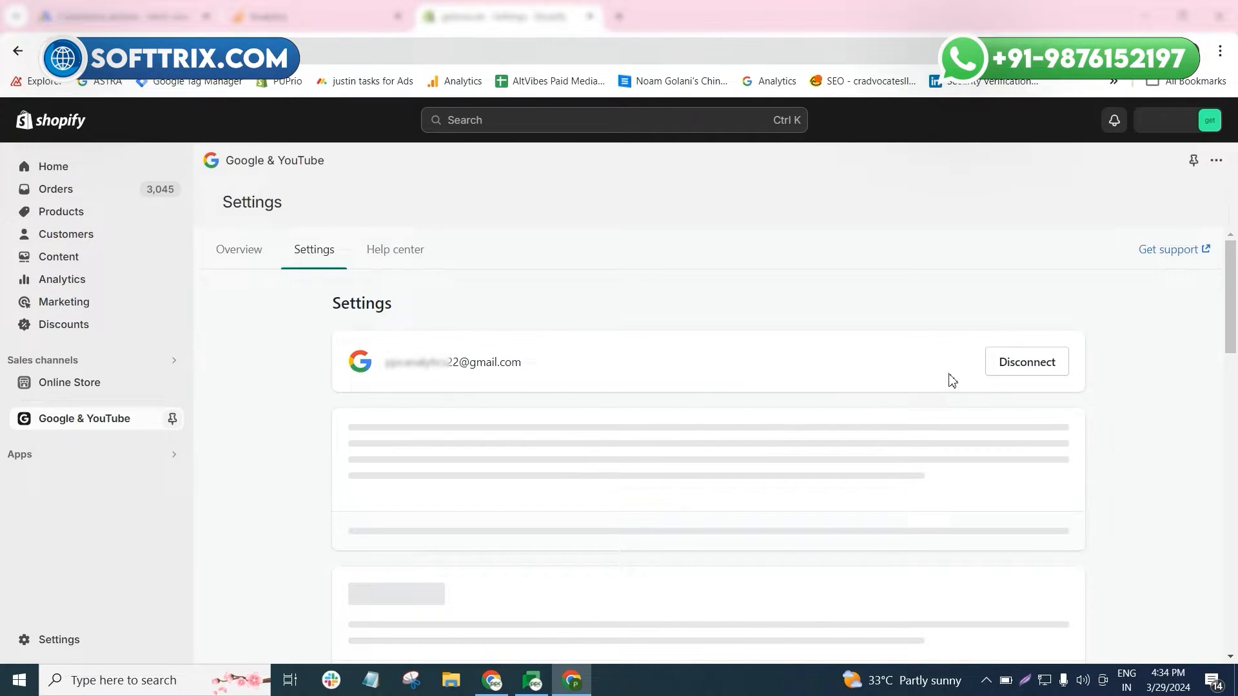
left_click(1011, 369)
left_click(892, 531)
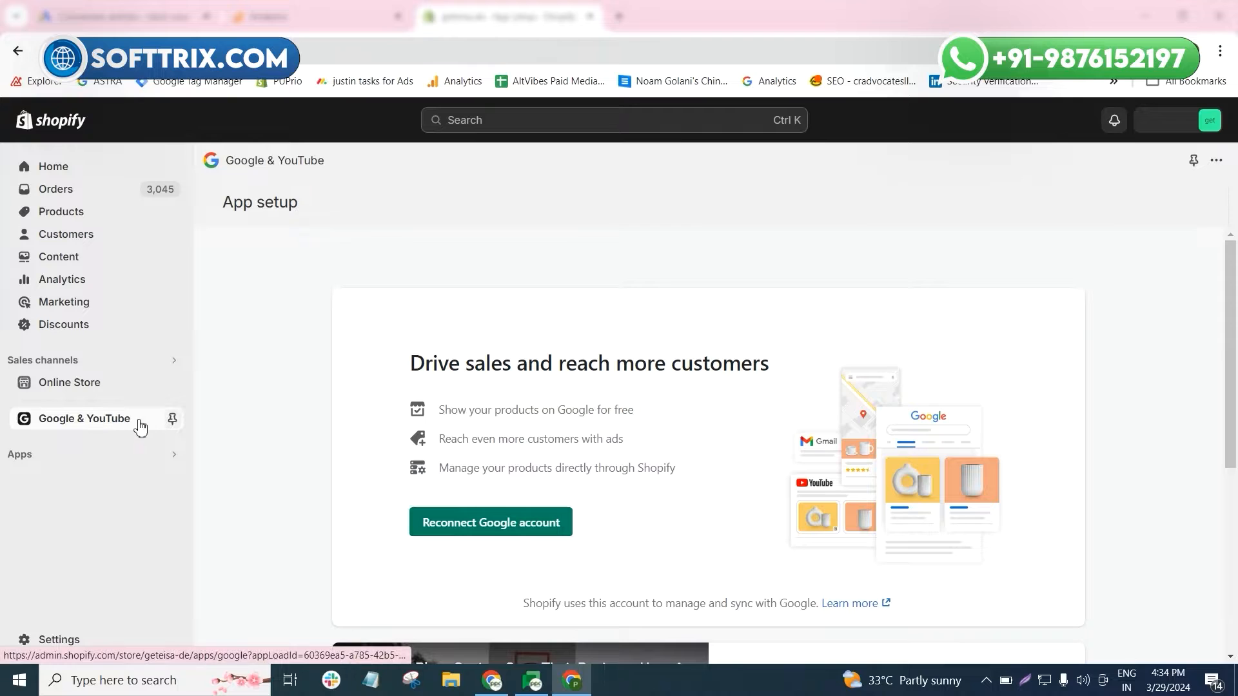
- Pin the Google & YouTube channel and reconnect it to the PPC GA analytics Google account
left_click(173, 420)
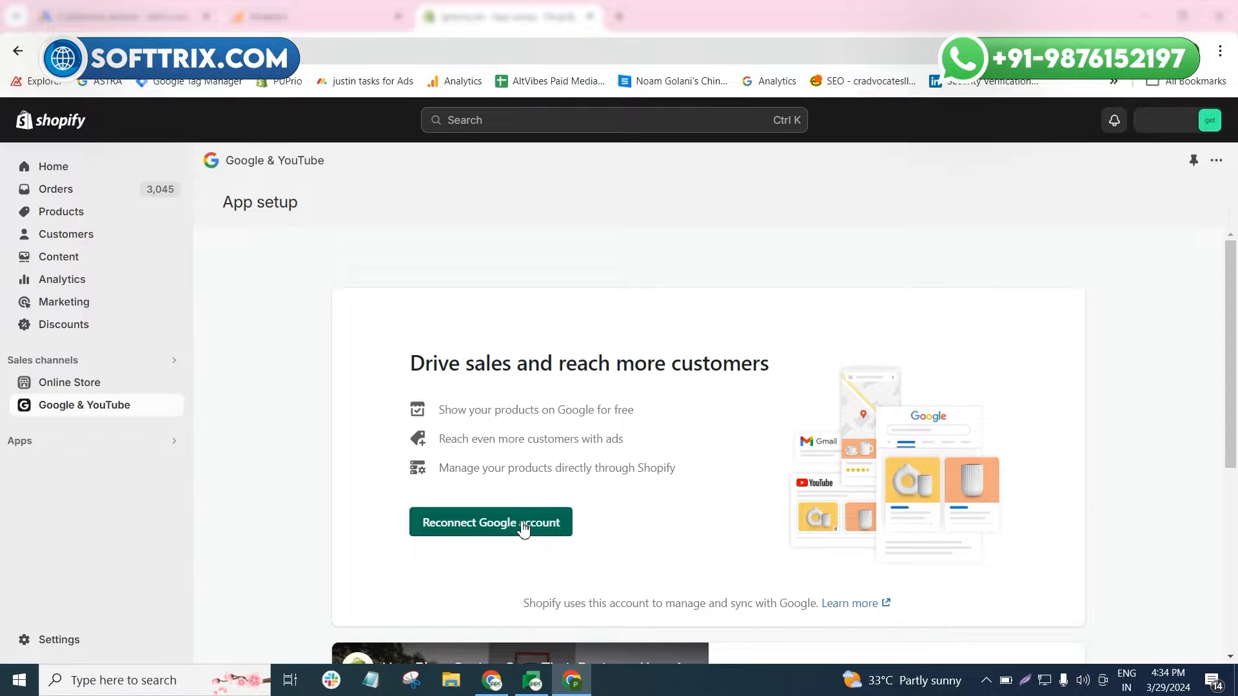
left_click(524, 527)
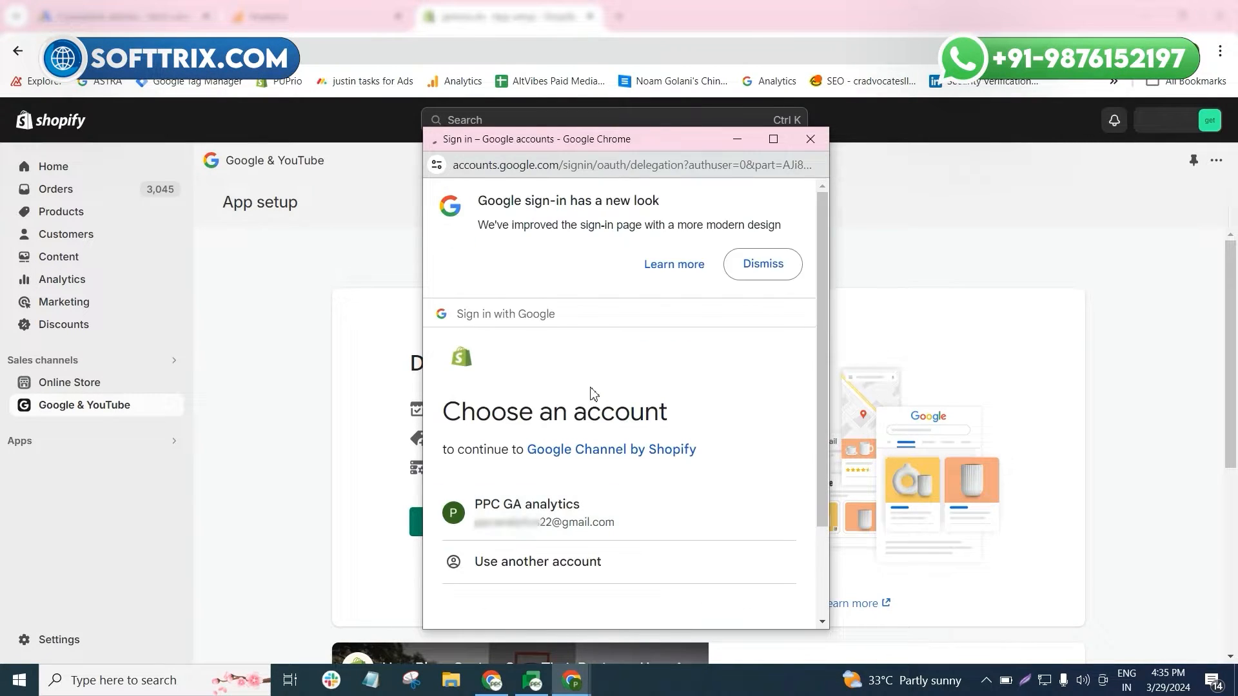
scroll(593, 394, "down", 2)
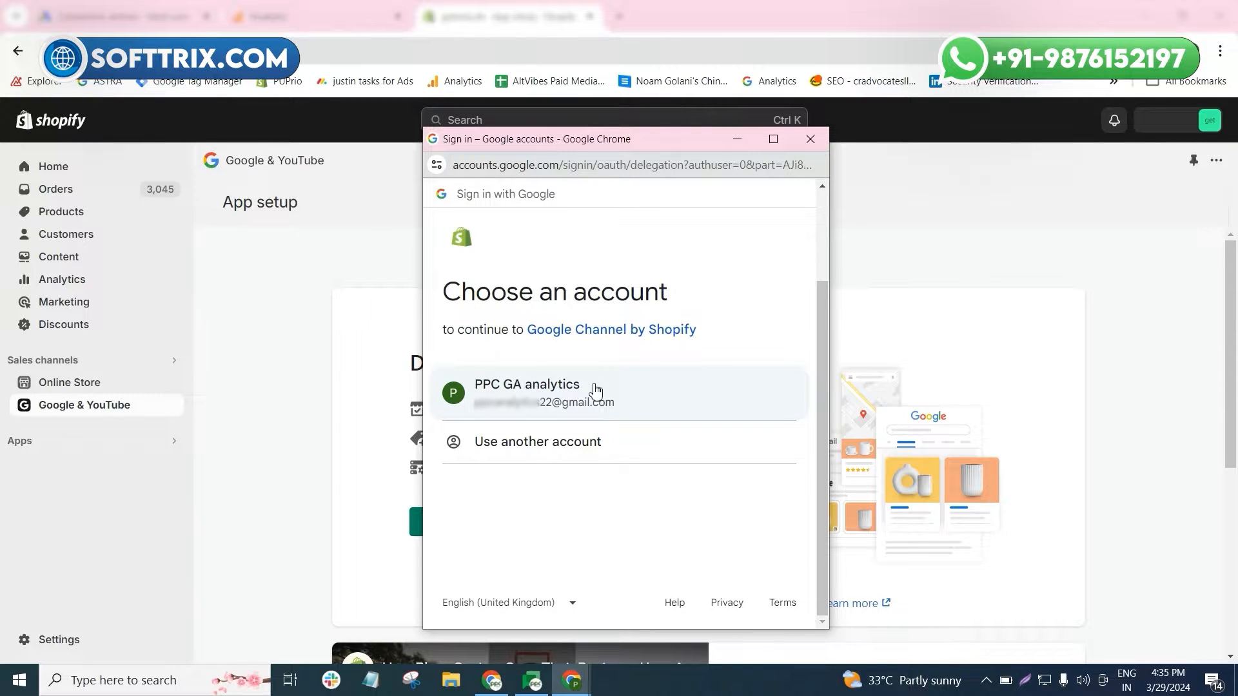
left_click(559, 405)
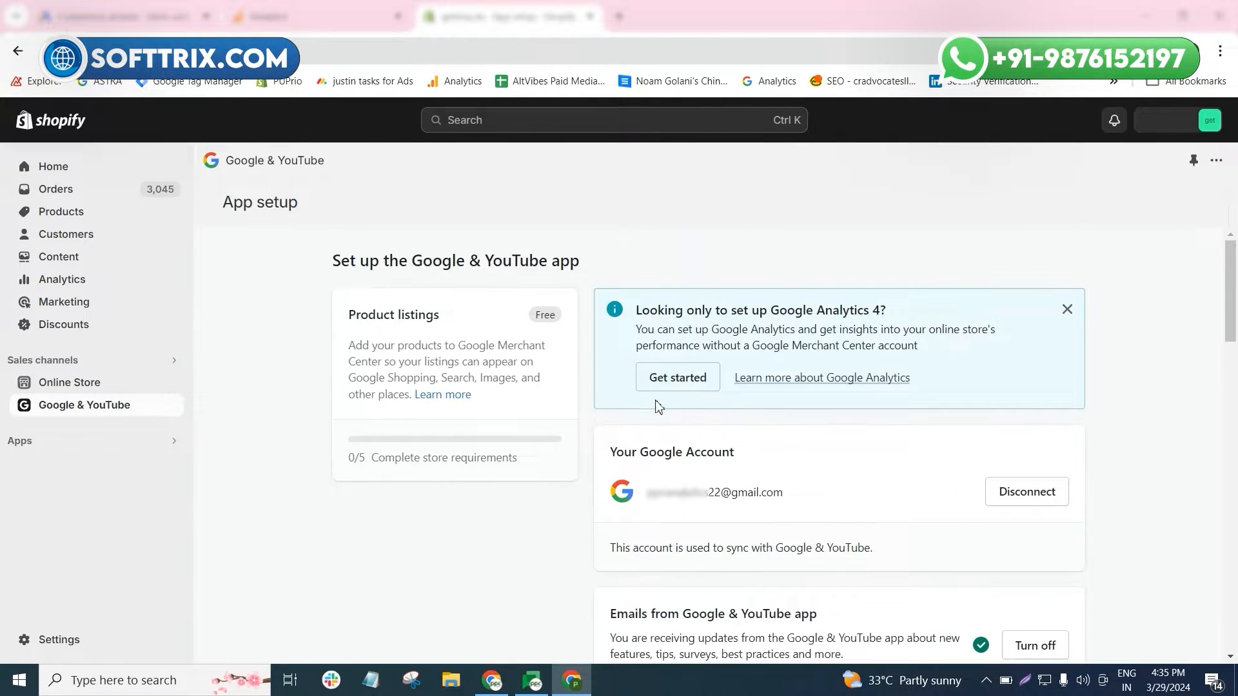
- Review the connected Google account, email notification settings and store requirements checklist on the app setup page
left_click_drag(614, 455, 741, 464)
scroll(739, 462, "down", 1)
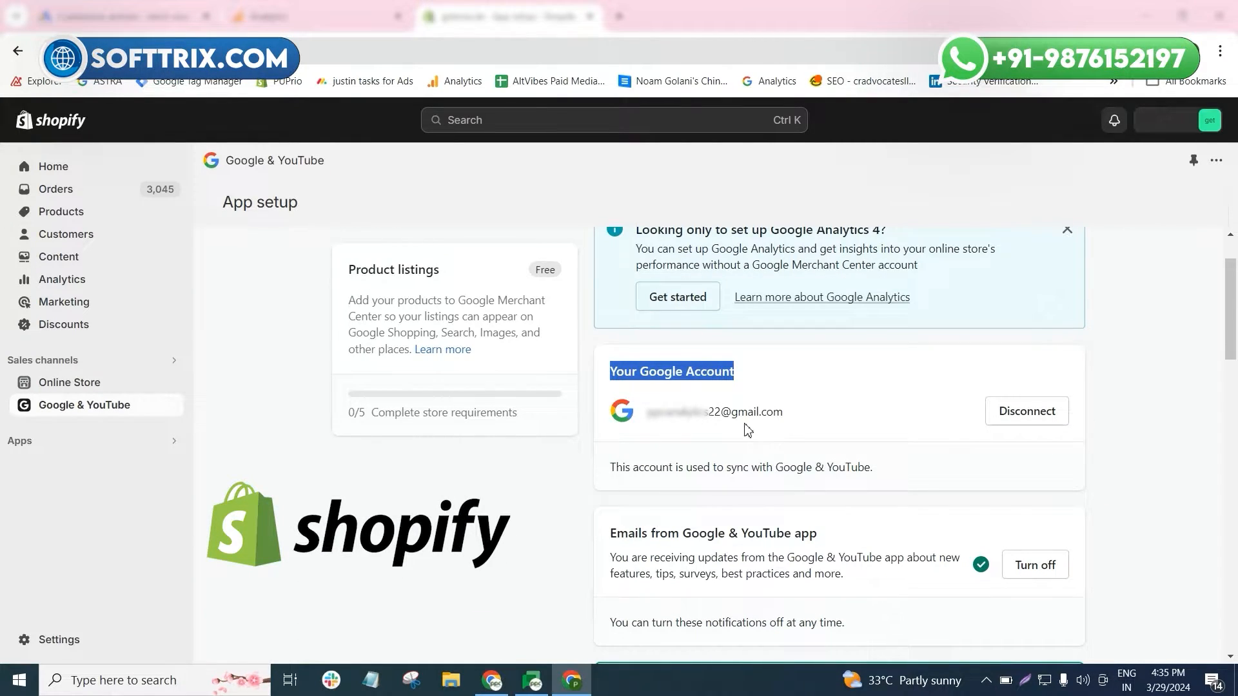
scroll(748, 430, "down", 2)
scroll(747, 430, "down", 1)
scroll(746, 426, "up", 3)
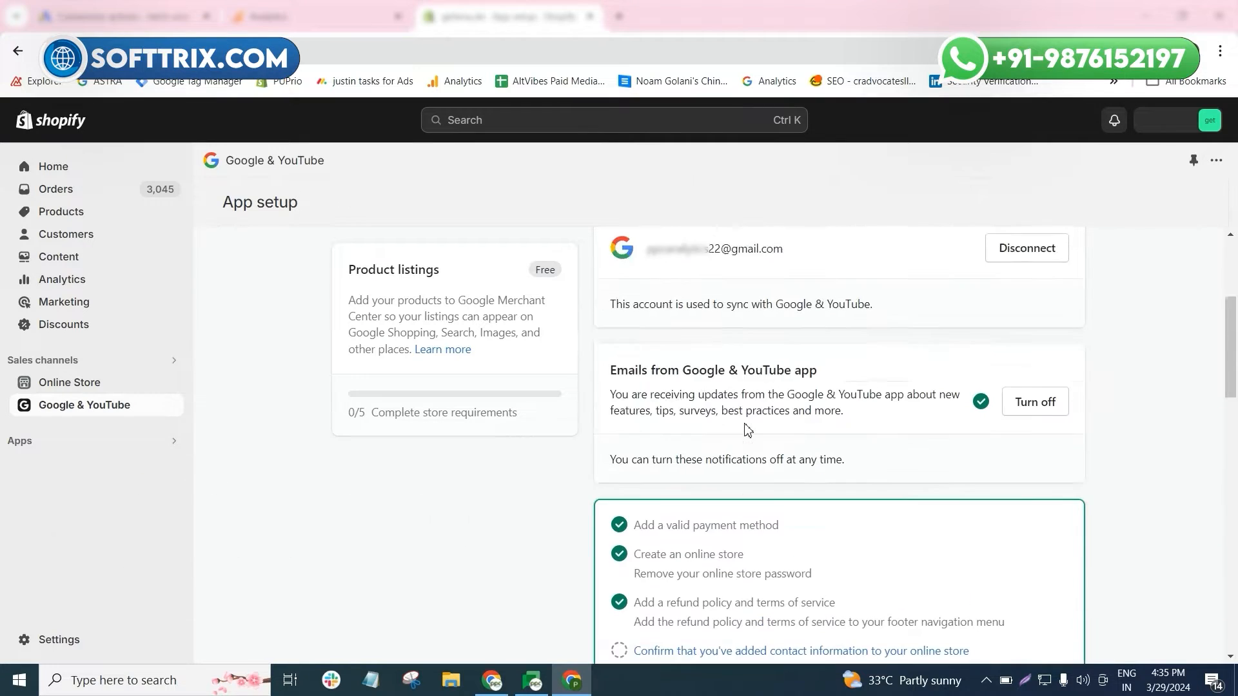
scroll(746, 419, "down", 1)
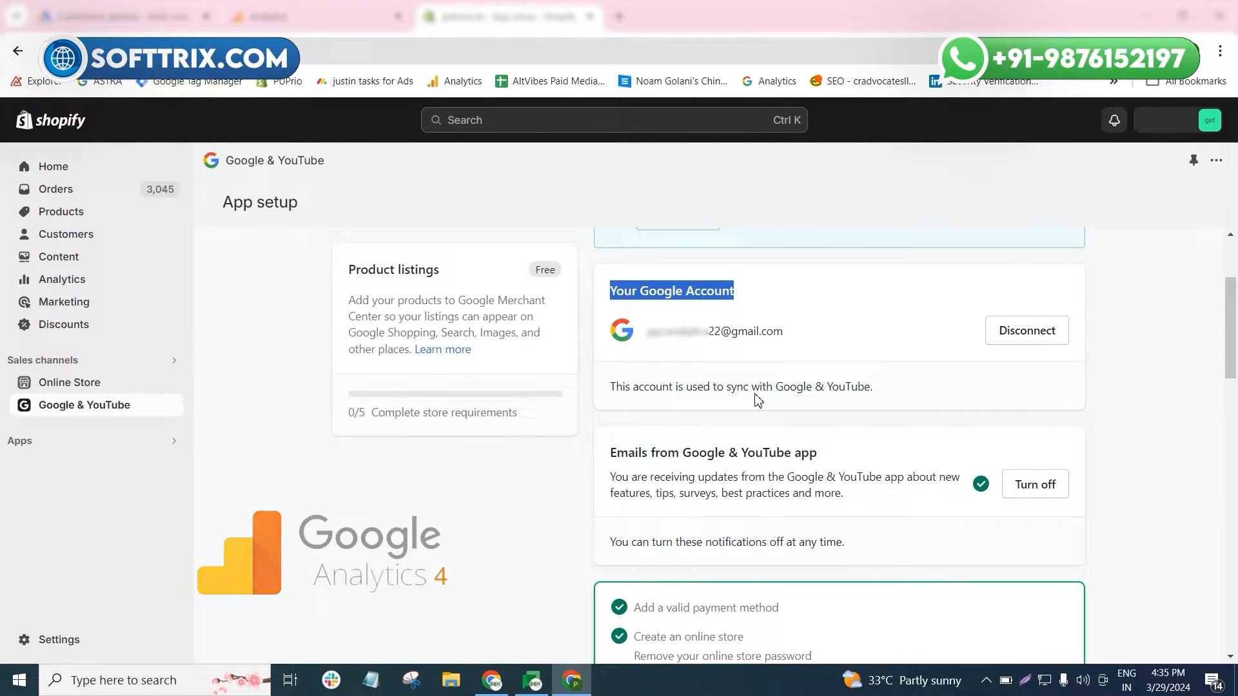
scroll(758, 399, "down", 2)
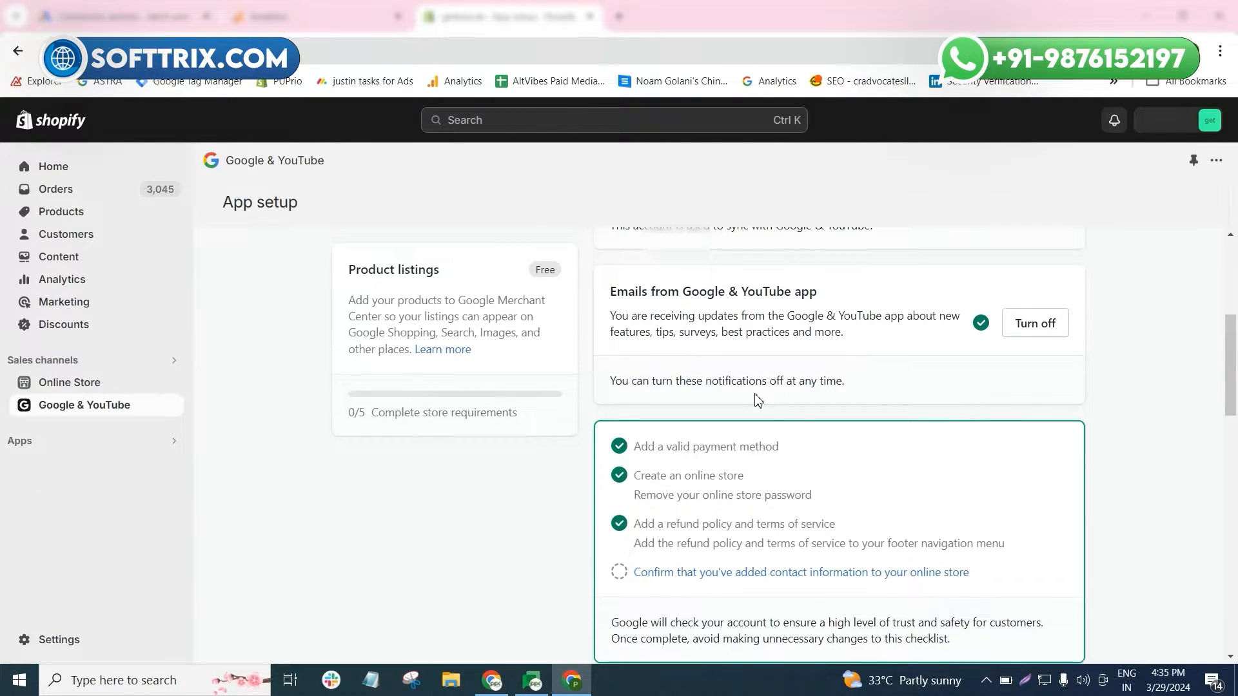
scroll(758, 400, "down", 1)
scroll(758, 400, "up", 3)
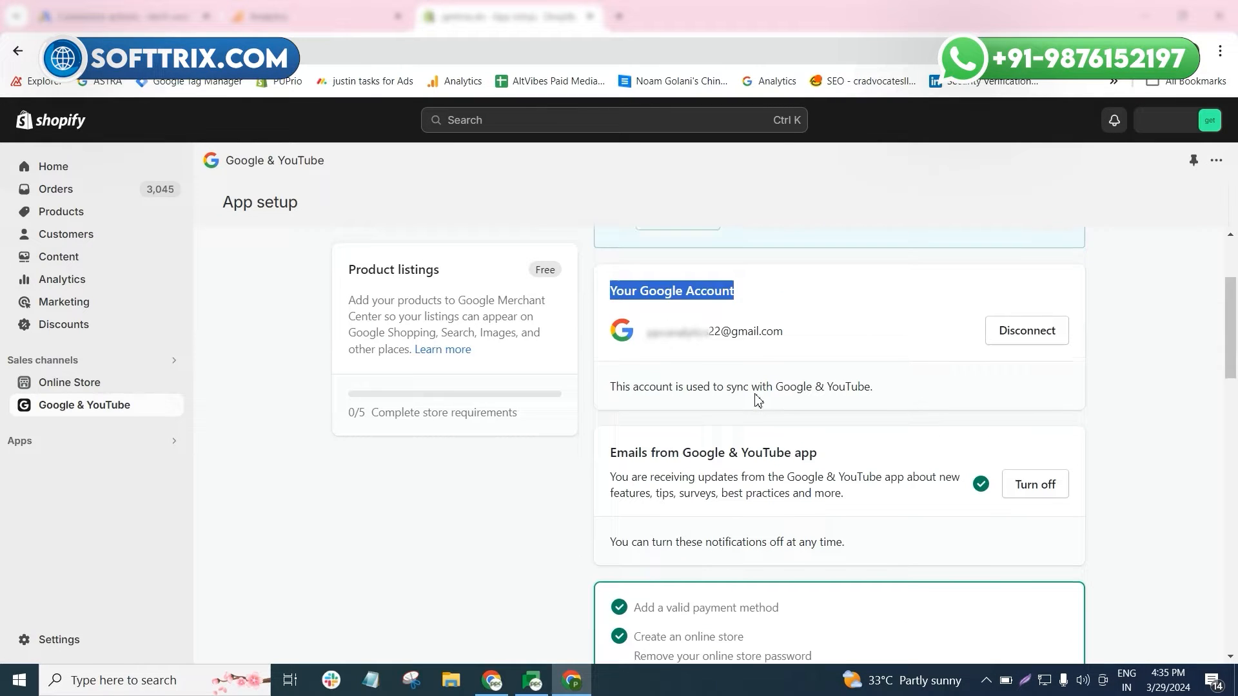
scroll(758, 399, "down", 3)
scroll(757, 400, "up", 4)
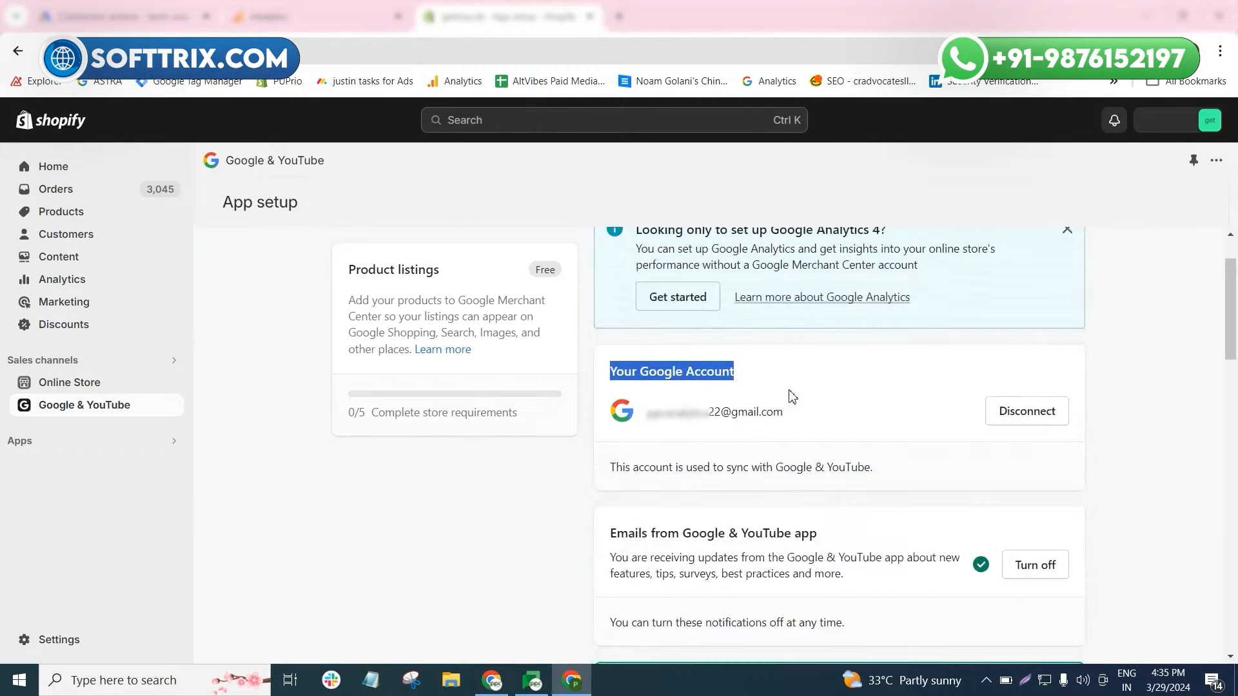
- Confirm in the store requirements checklist that contact information has been added to the online store
scroll(723, 420, "down", 2)
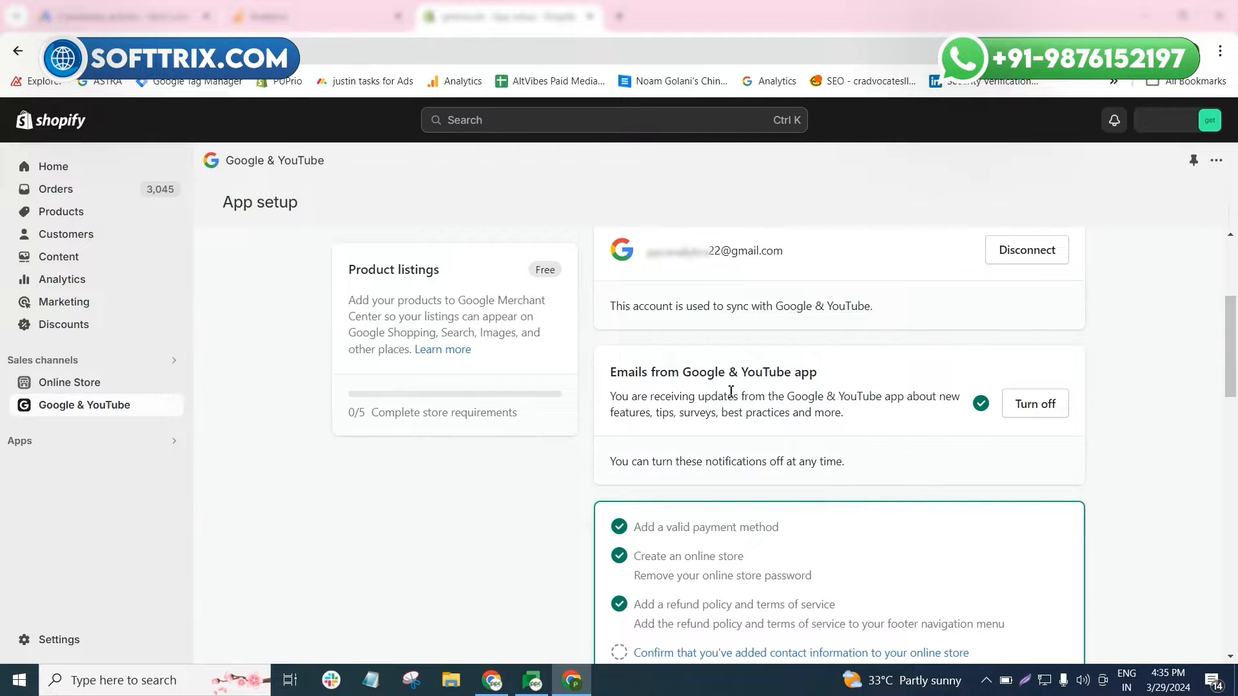
scroll(730, 392, "down", 2)
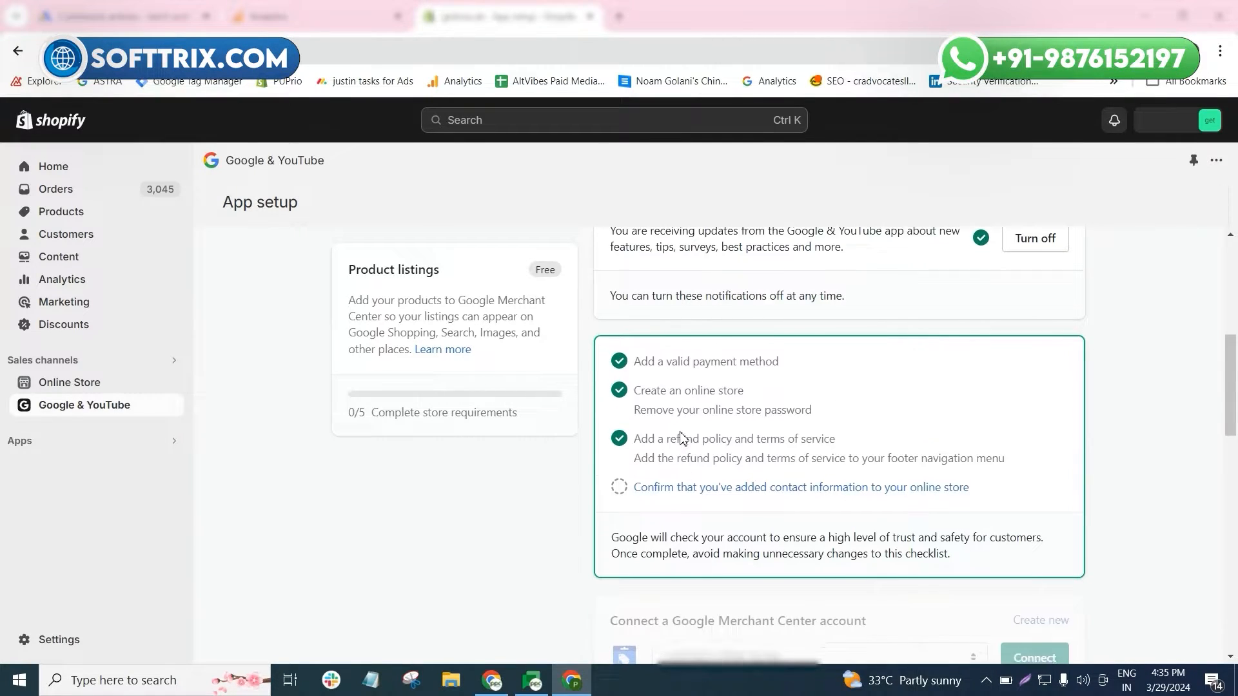
scroll(682, 438, "down", 1)
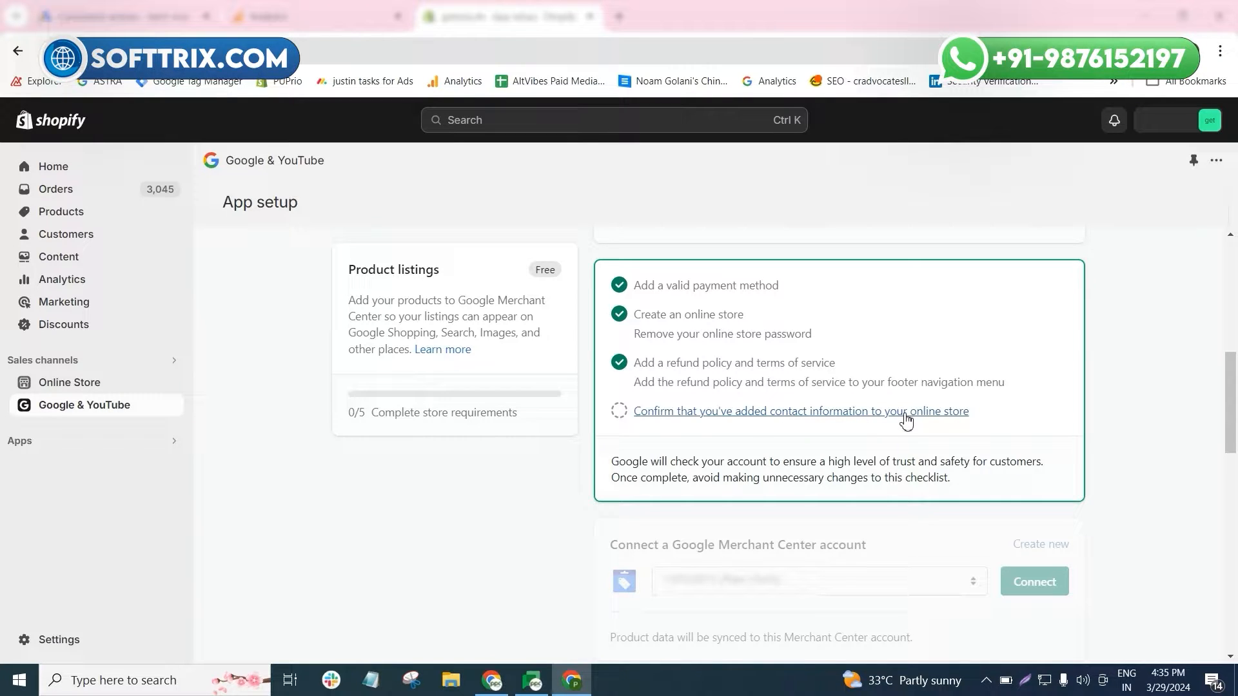
left_click(801, 414)
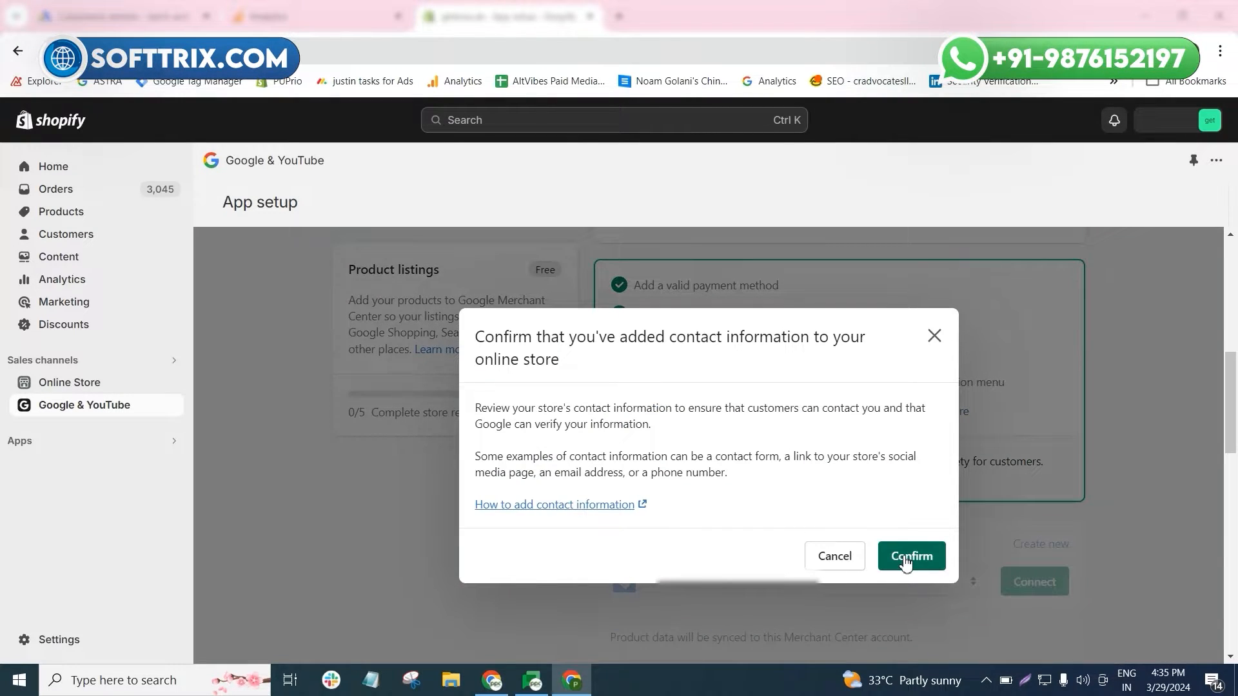
left_click(905, 557)
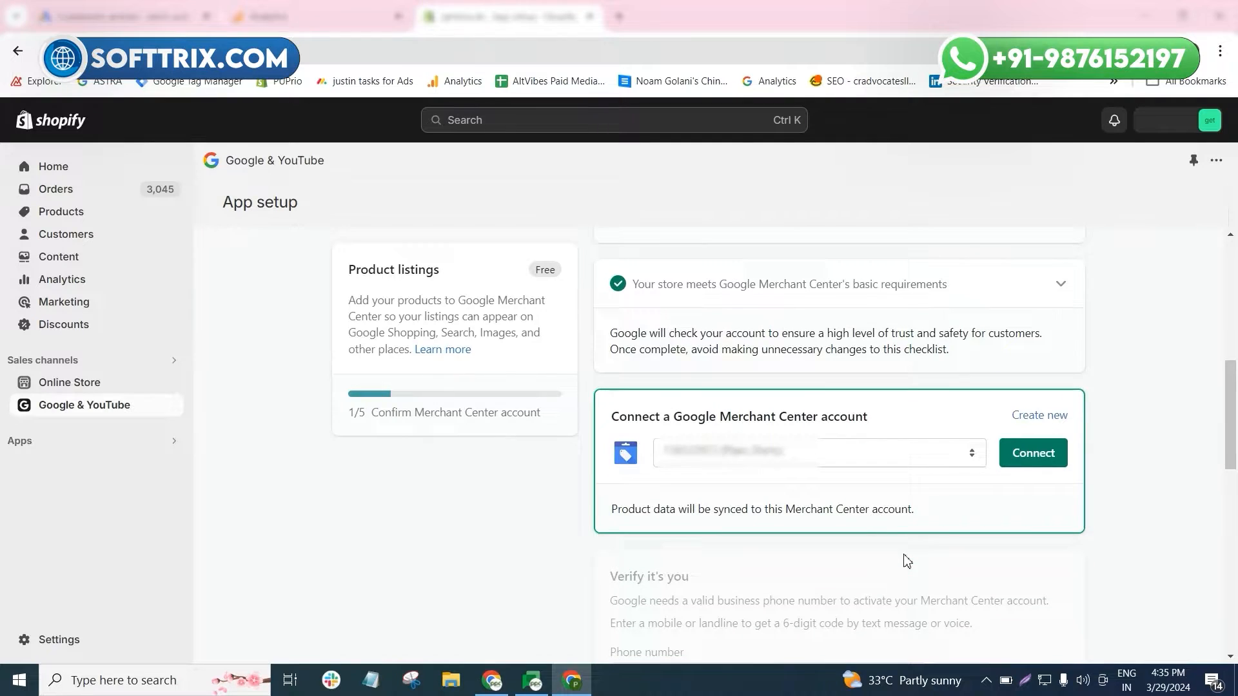
- Review the setup page from the Google account section to the Merchant Center connection section
scroll(825, 471, "up", 3)
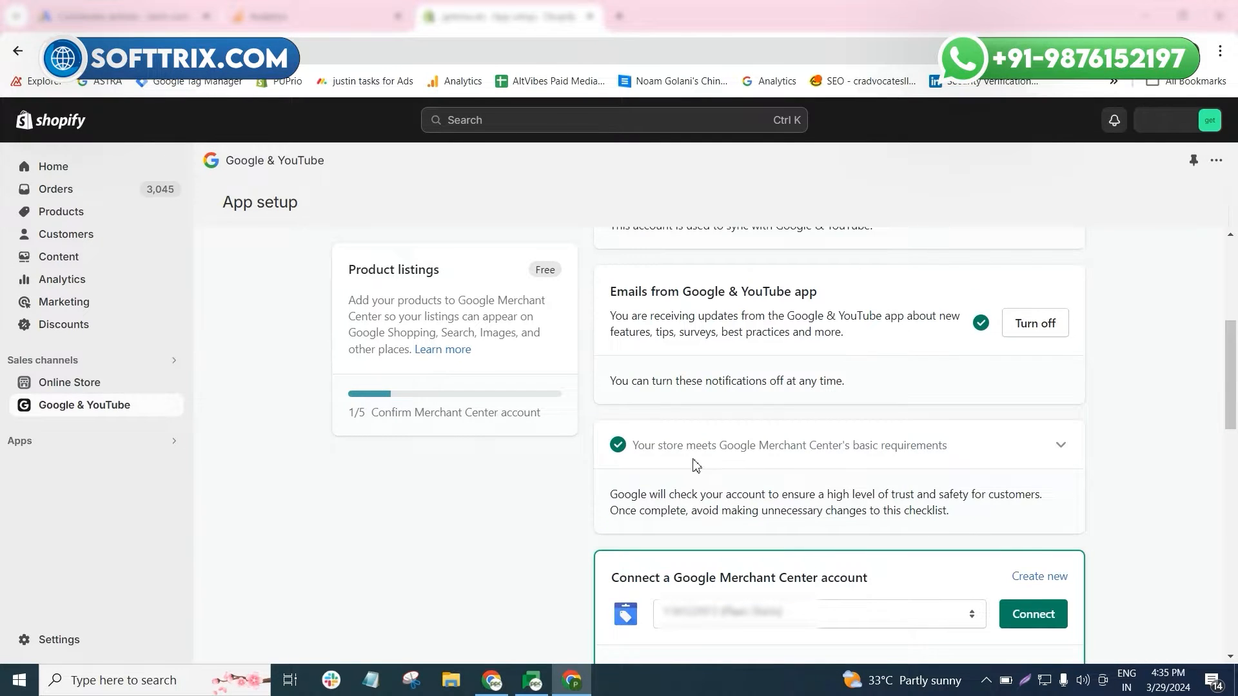
scroll(901, 459, "down", 1)
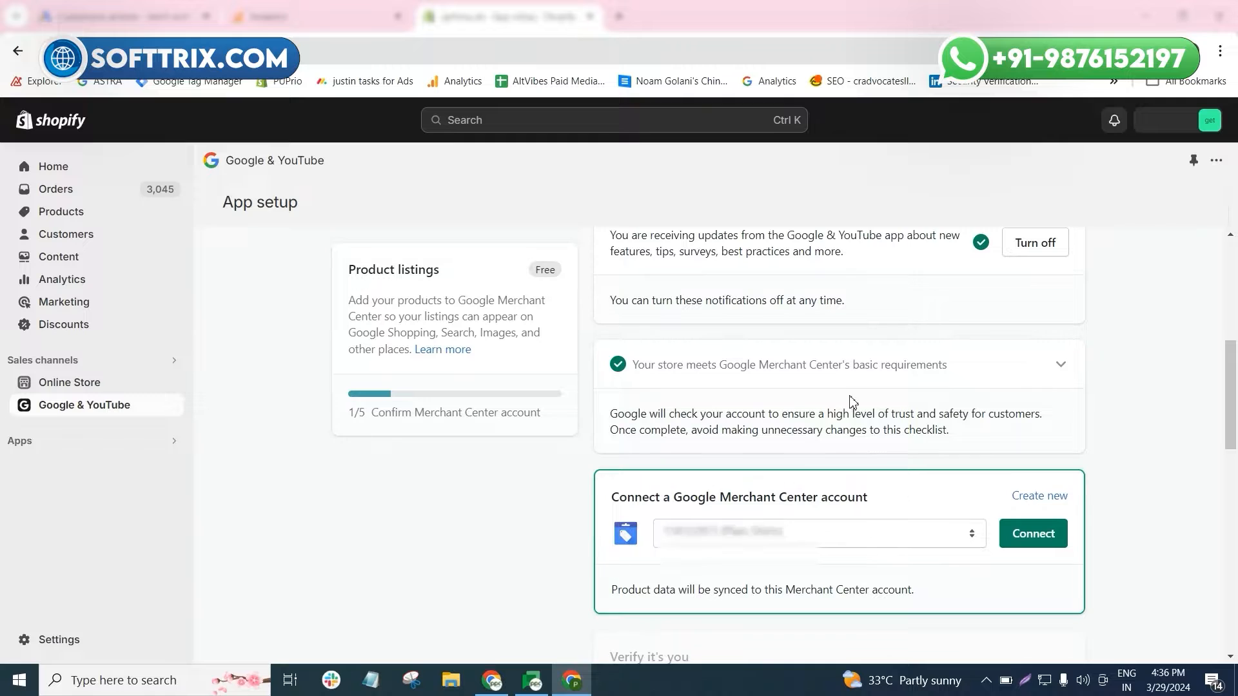
scroll(849, 397, "down", 2)
scroll(851, 397, "up", 2)
scroll(875, 405, "down", 1)
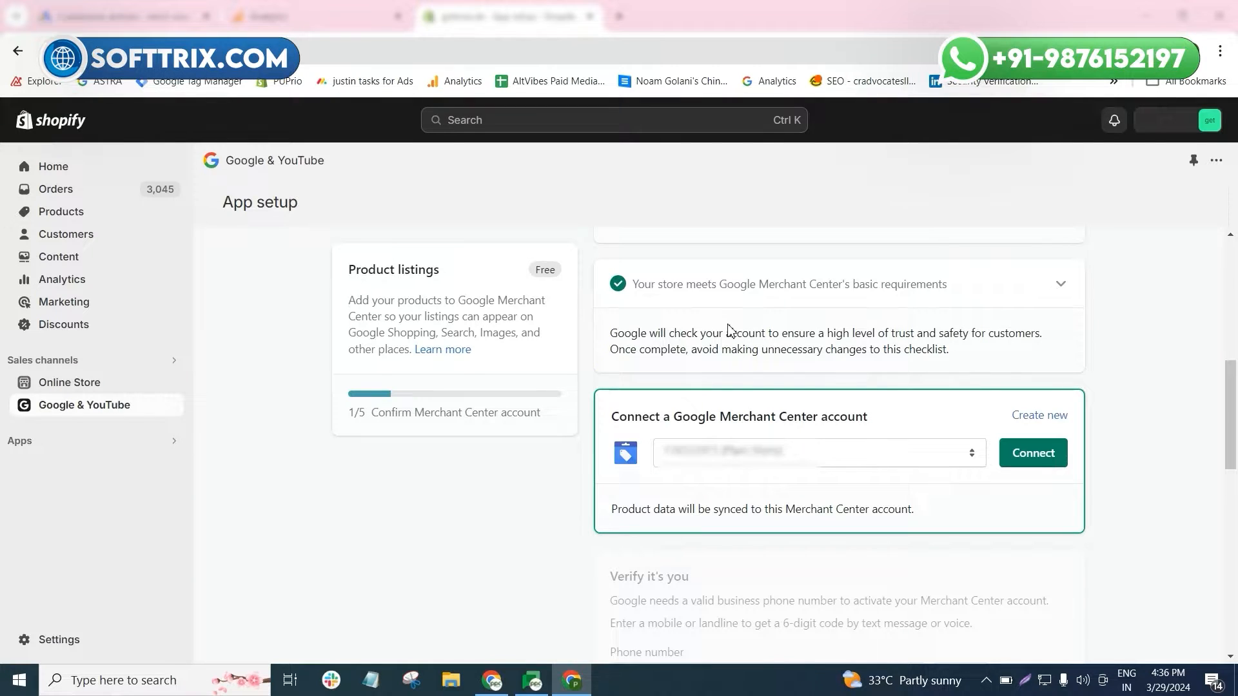
scroll(728, 326, "up", 2)
scroll(744, 384, "up", 4)
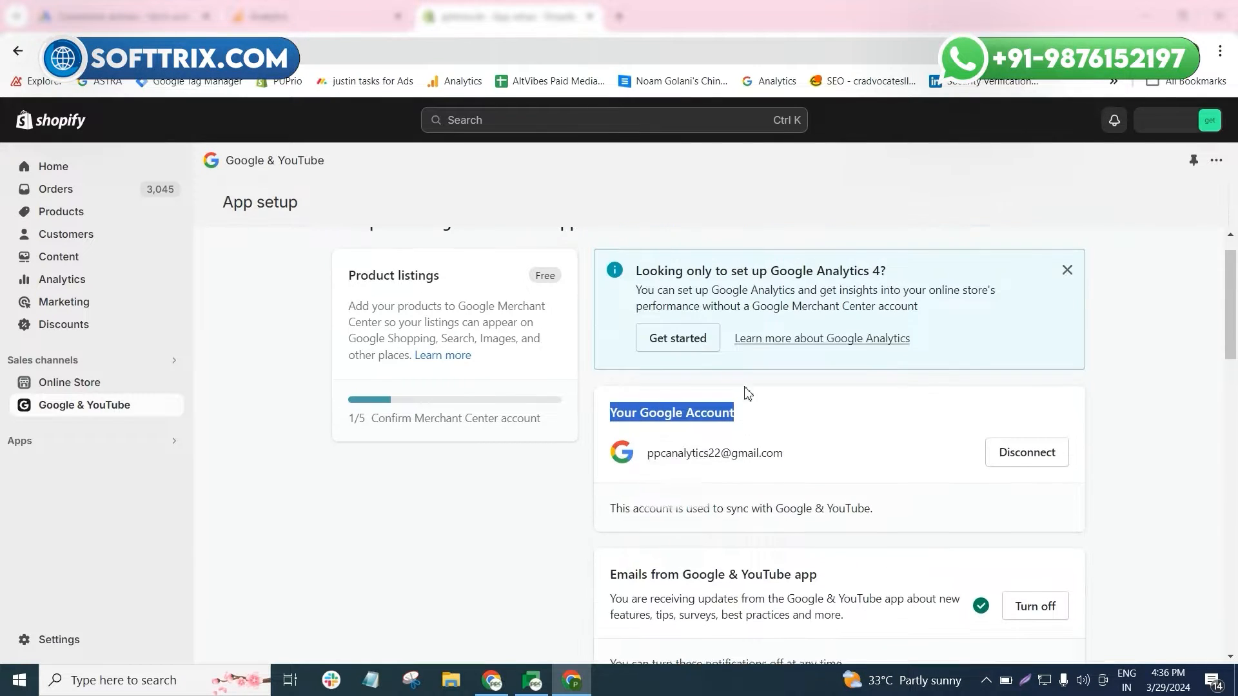
scroll(748, 394, "down", 7)
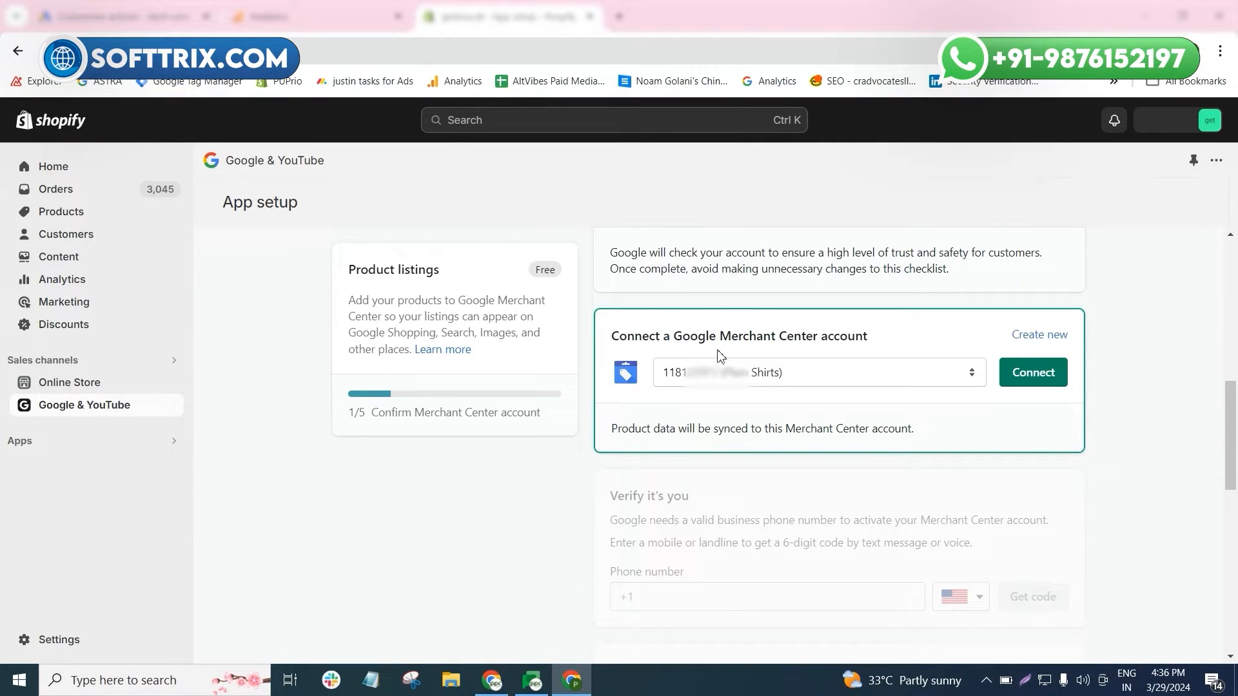
- Choose the store's own geteisa.de account as the Google Merchant Center account to connect
left_click(786, 375)
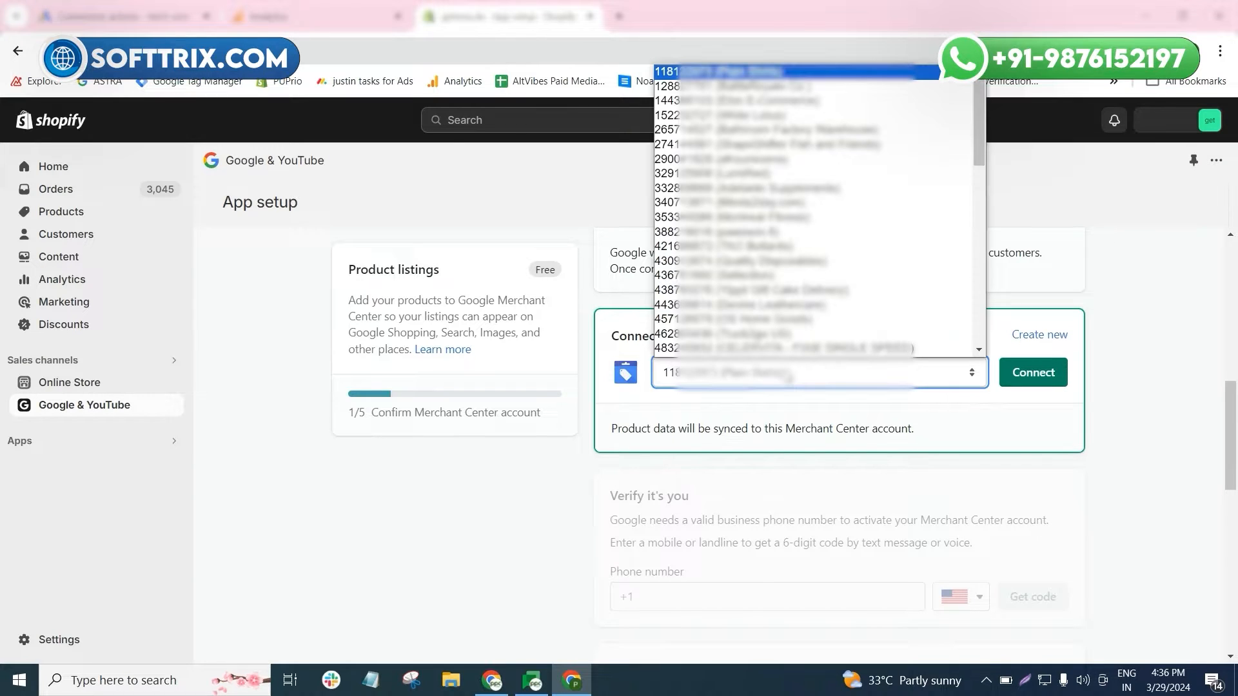
scroll(798, 335, "down", 3)
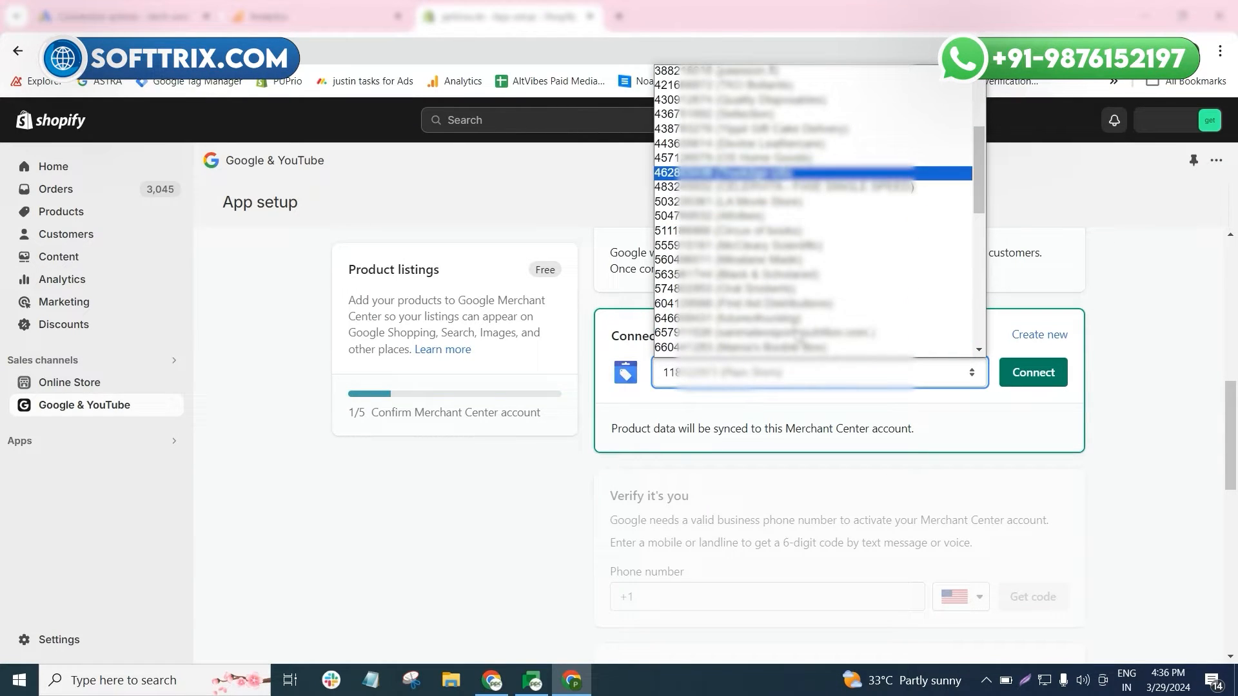
scroll(798, 309, "up", 3)
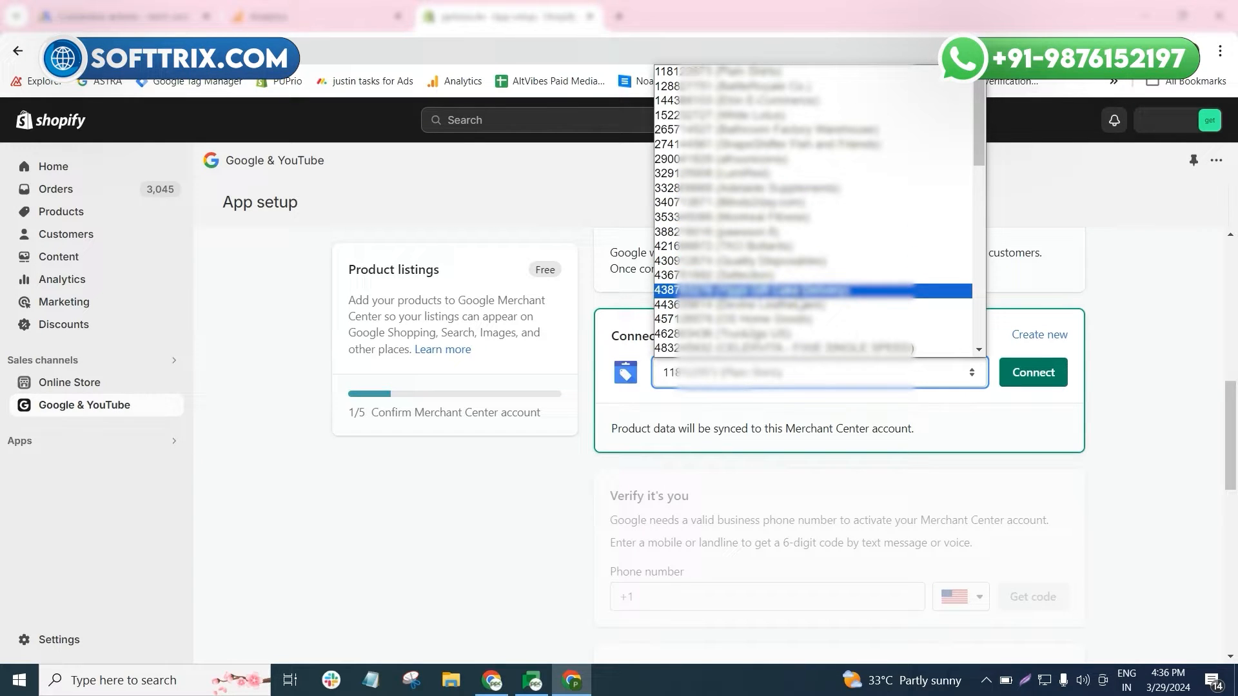
left_click(787, 380)
left_click(791, 381)
scroll(781, 324, "down", 5)
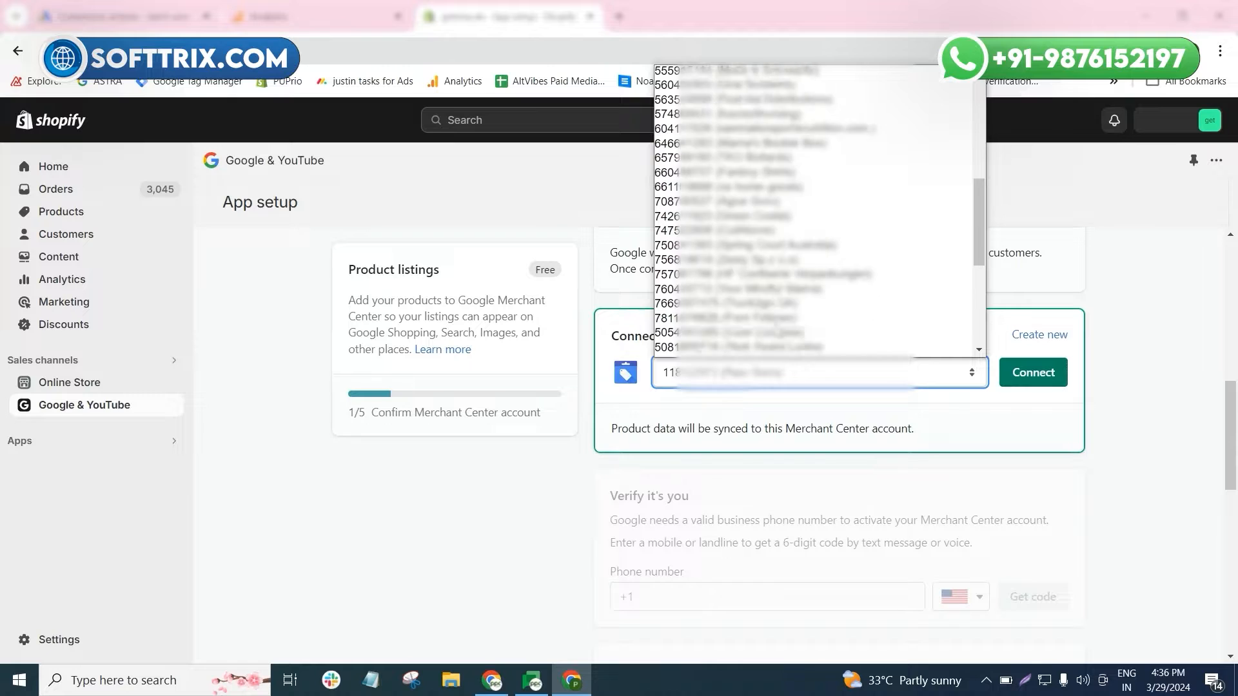
scroll(725, 336, "down", 4)
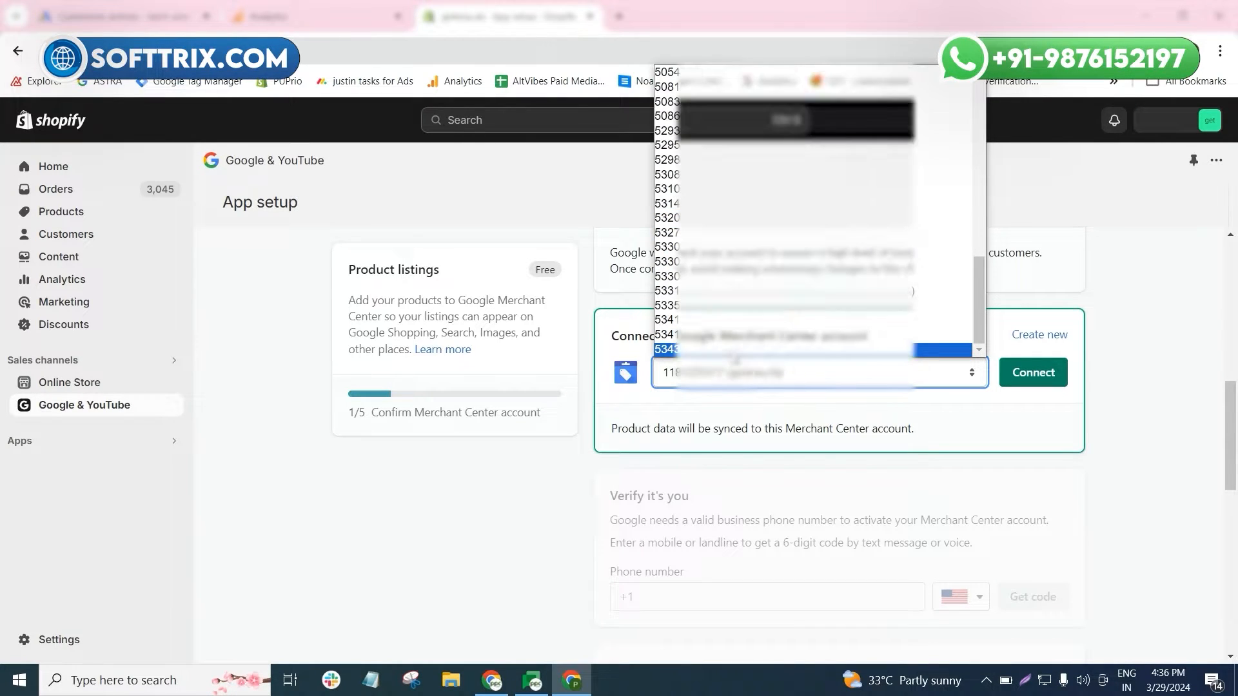
left_click(733, 352)
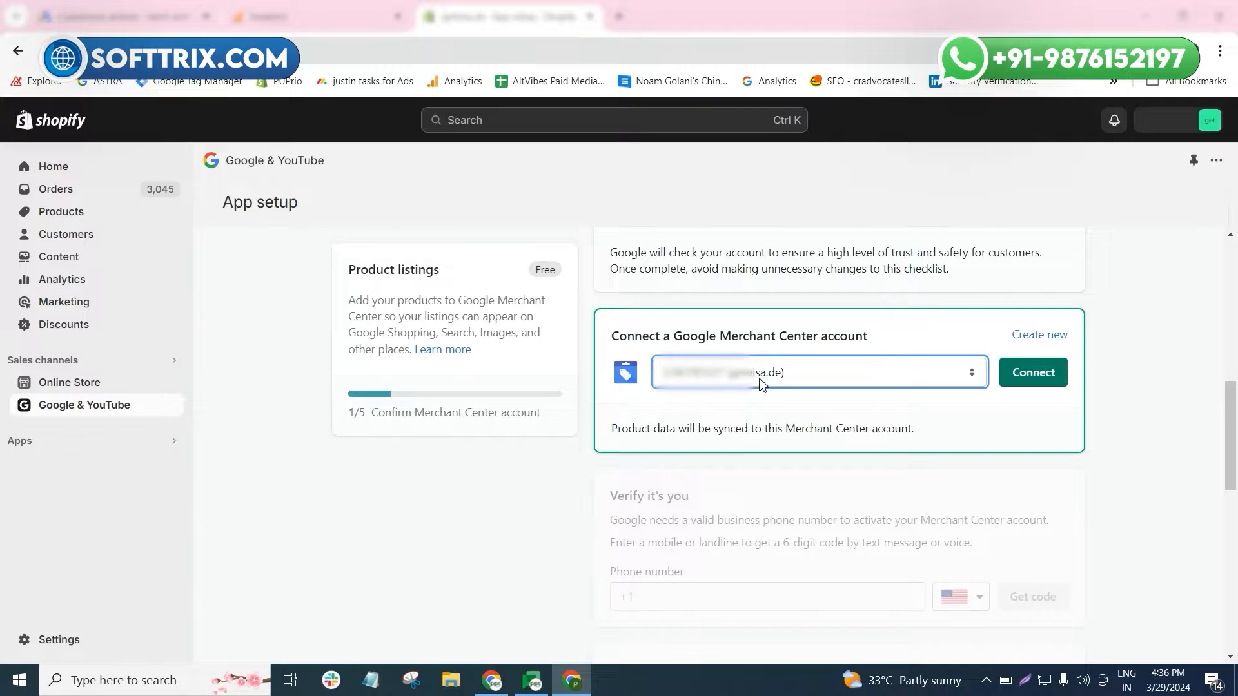
- Recheck the connected Google account against the selected Merchant Center account, and connect that geteisa.de Merchant Center account
scroll(761, 382, "up", 2)
scroll(724, 475, "down", 3)
scroll(763, 408, "up", 3)
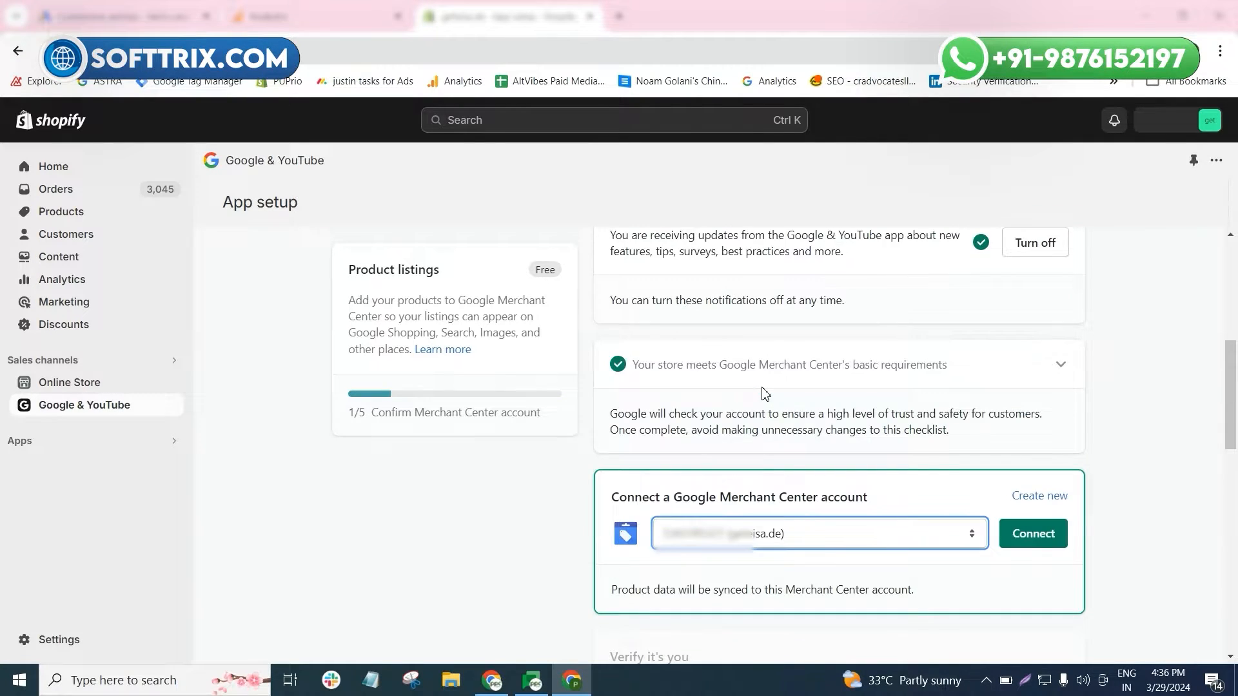
scroll(765, 393, "up", 6)
scroll(664, 350, "down", 6)
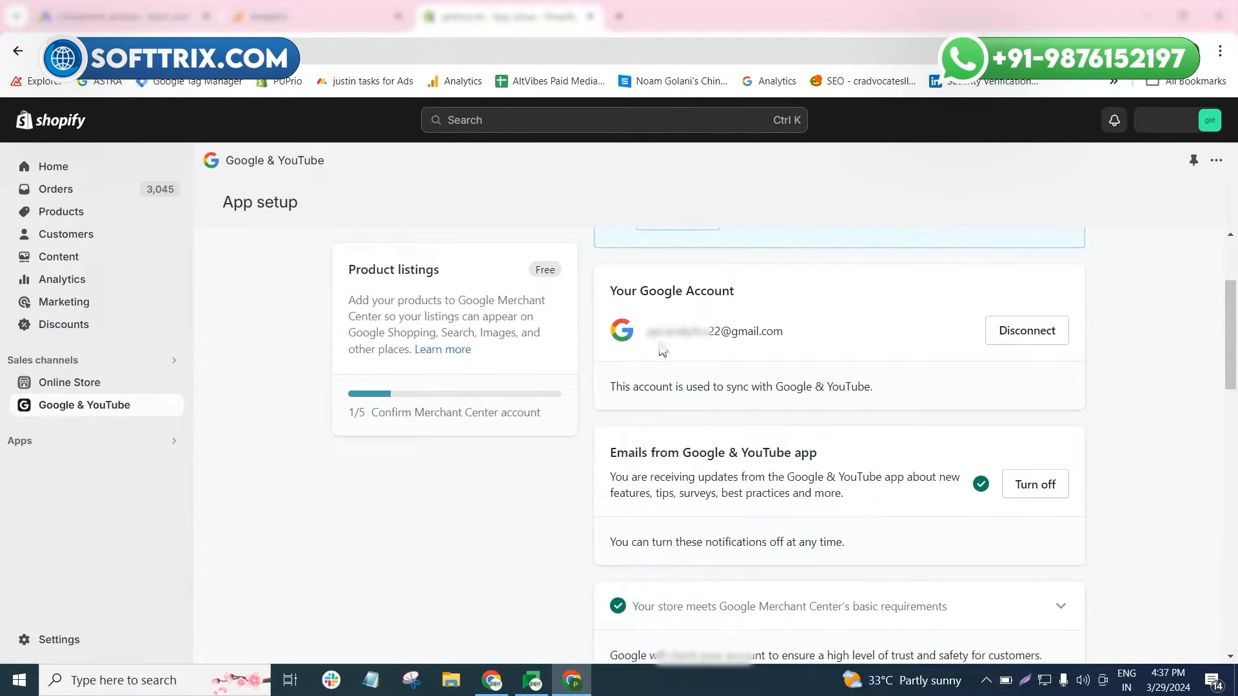
left_click_drag(664, 415, 829, 413)
scroll(696, 345, "up", 4)
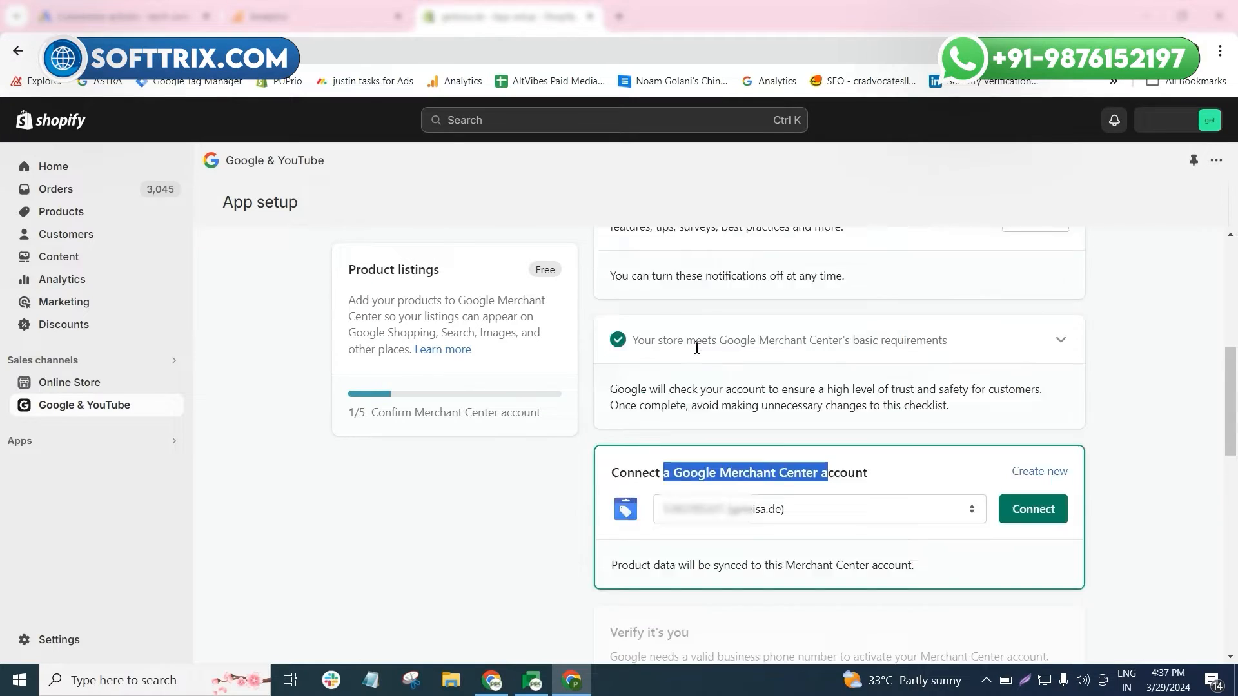
left_click_drag(645, 256, 789, 261)
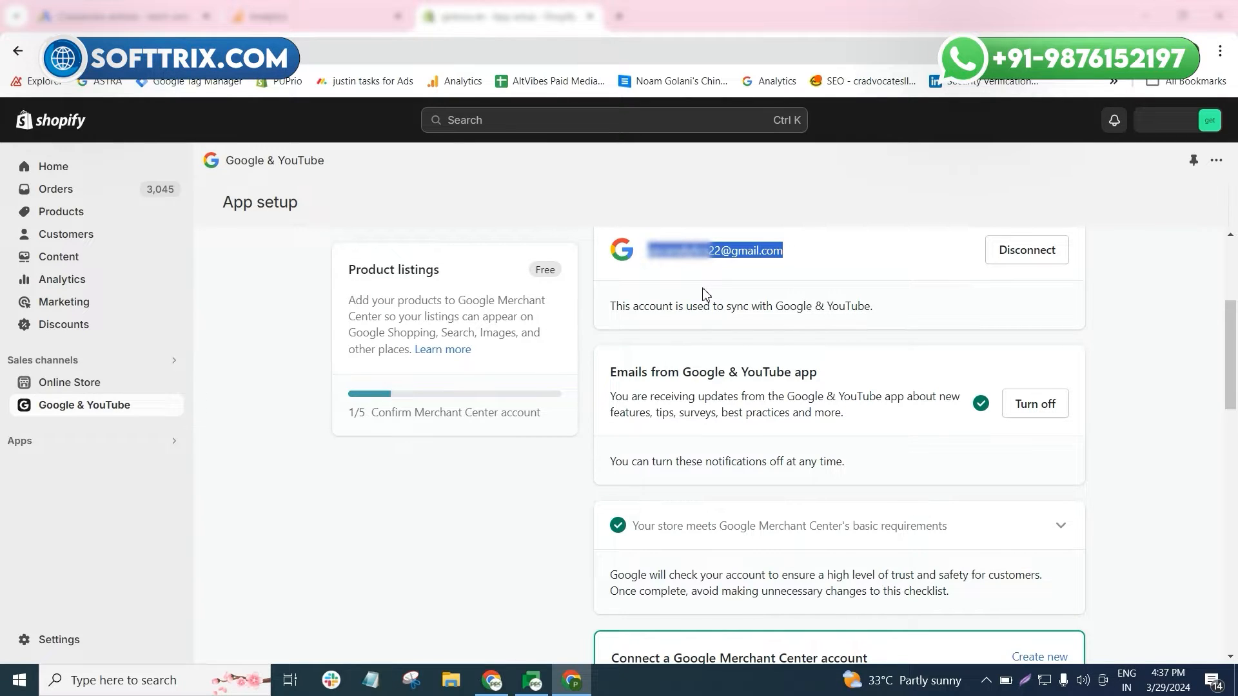
scroll(711, 393, "down", 5)
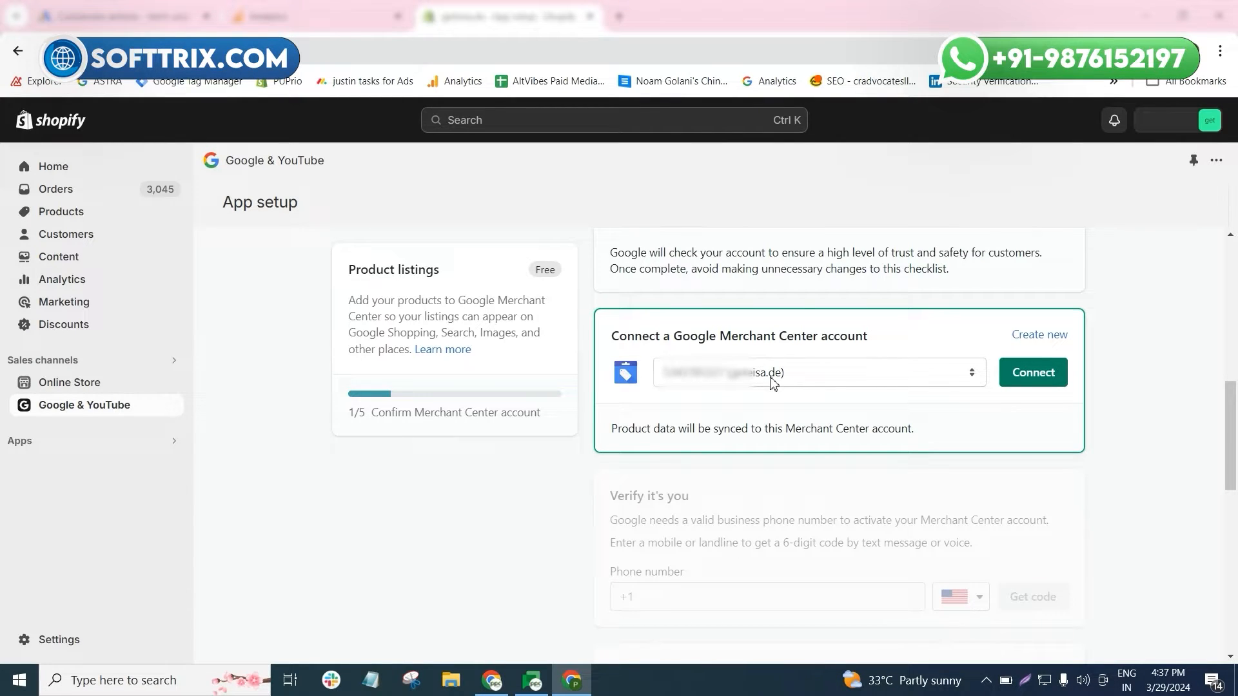
left_click(1034, 372)
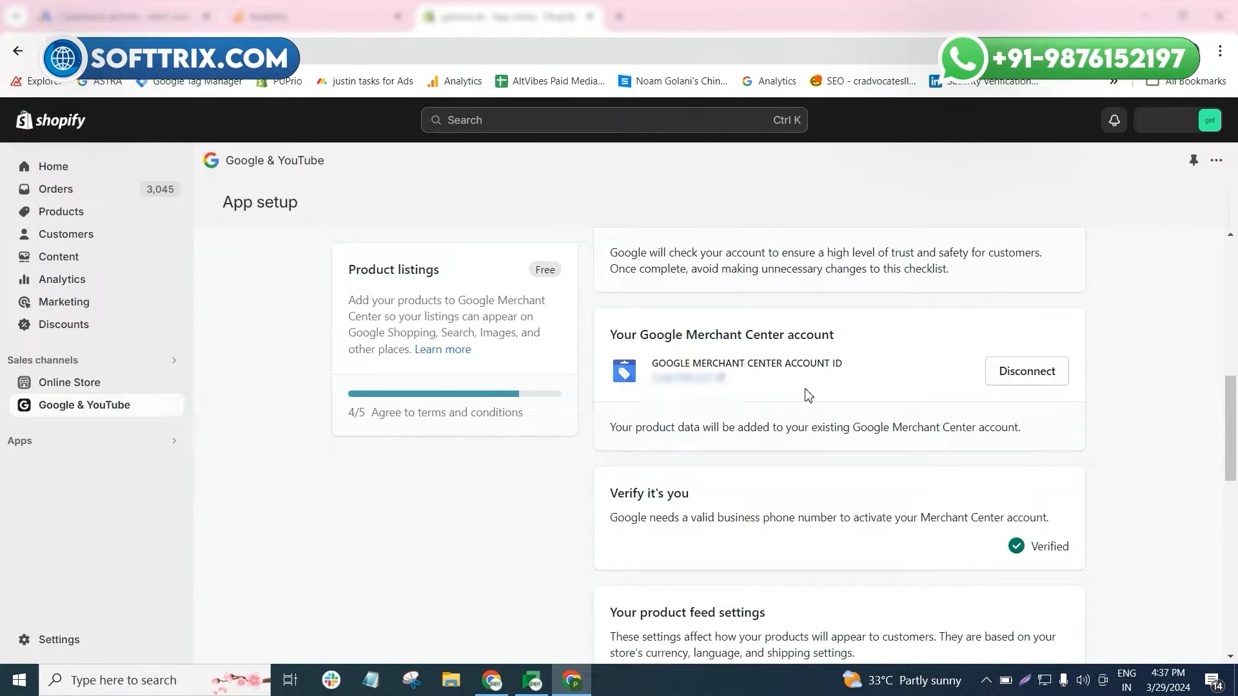
- Review the phone verification section and the product feed settings for target country, shipping, checkout links and location
scroll(809, 394, "down", 3)
scroll(814, 402, "down", 2)
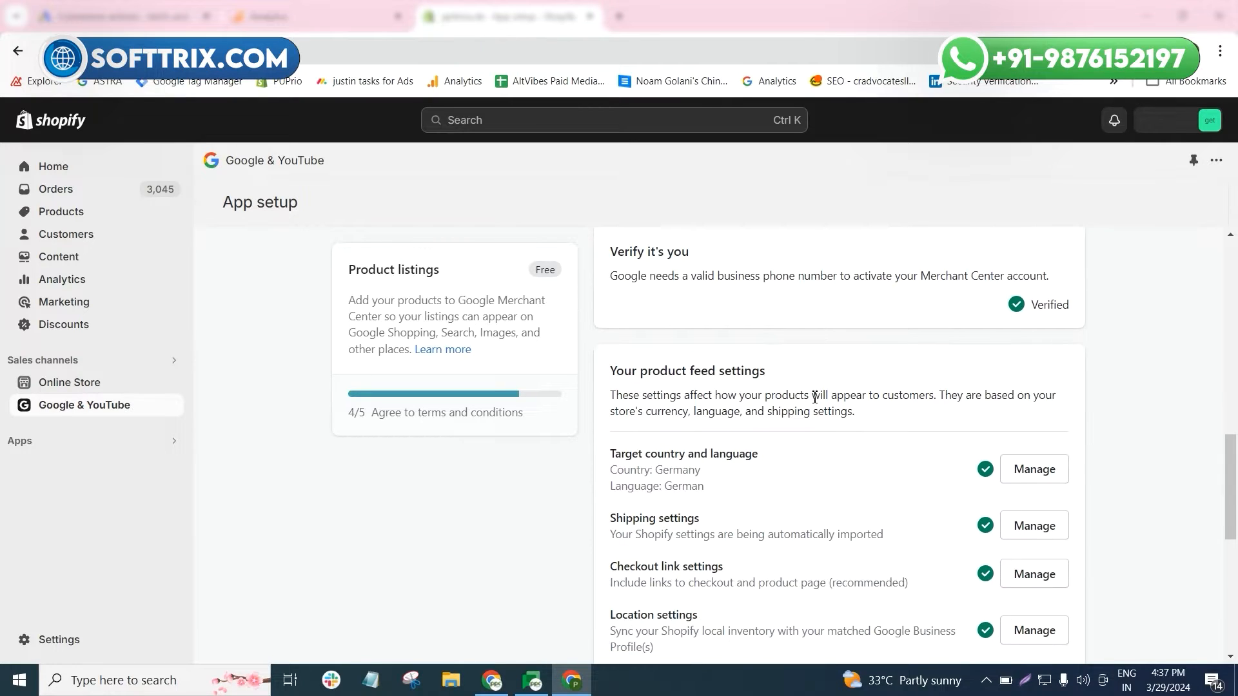
scroll(815, 399, "up", 4)
scroll(813, 395, "down", 3)
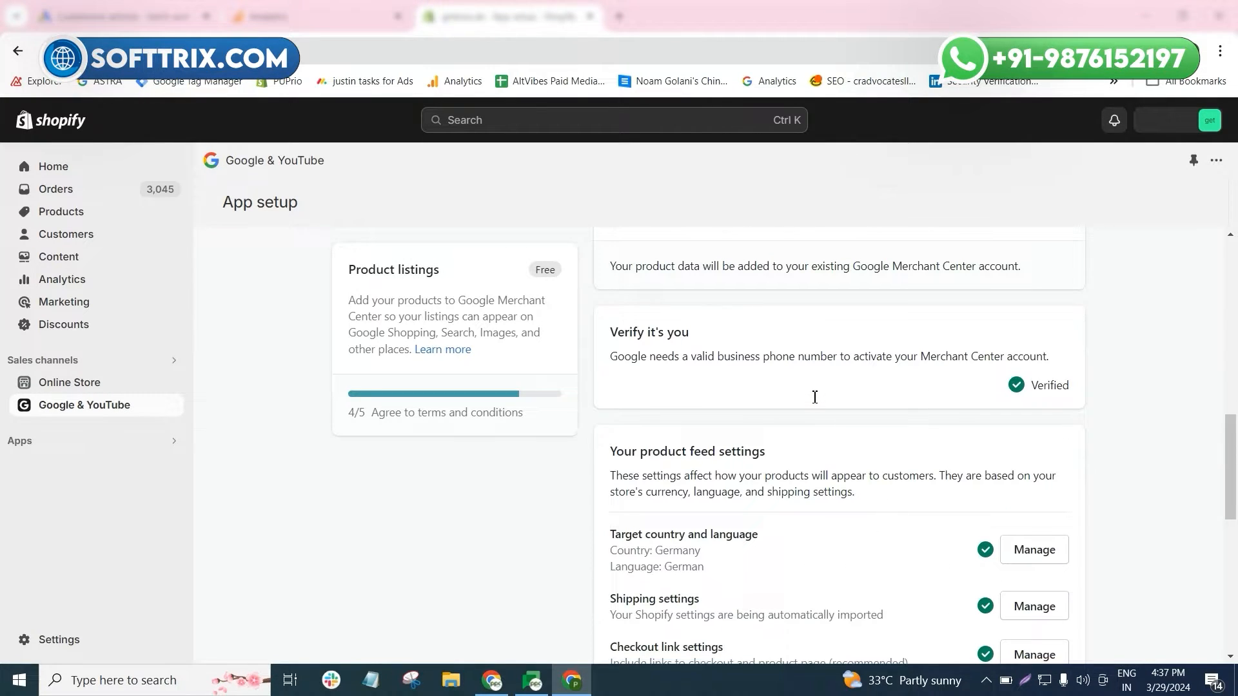
scroll(773, 374, "down", 4)
scroll(666, 324, "up", 2)
scroll(645, 327, "up", 1)
scroll(581, 461, "down", 2)
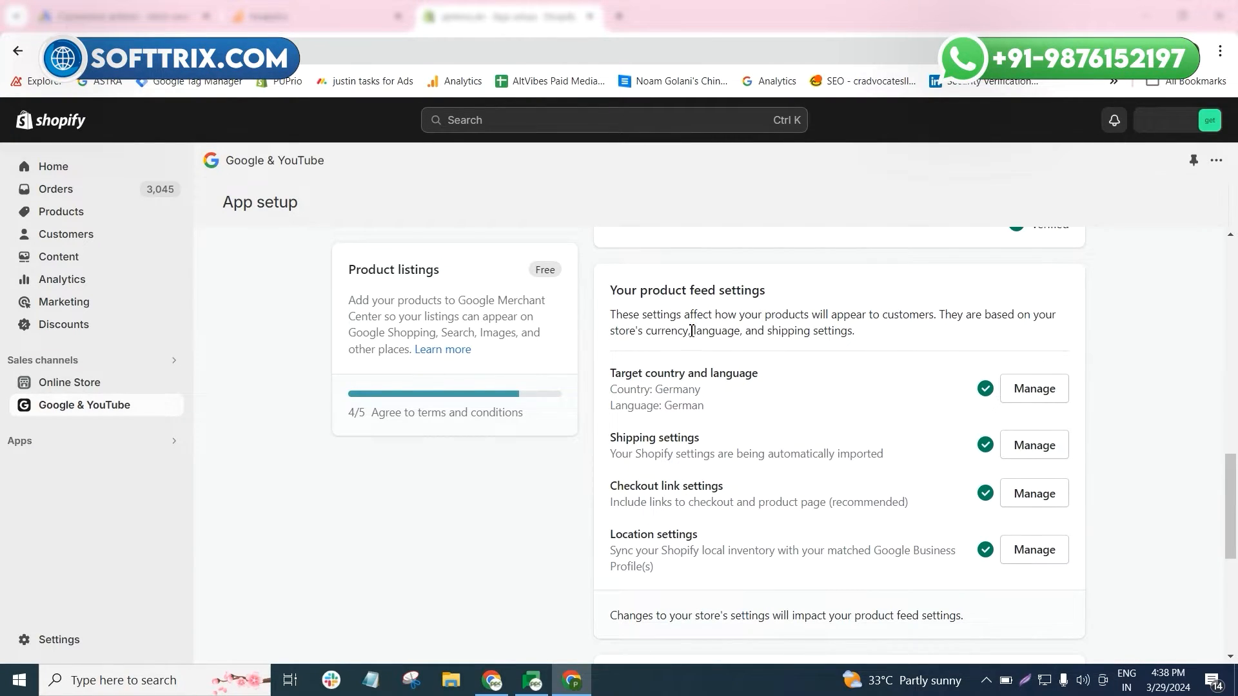
scroll(691, 387, "down", 1)
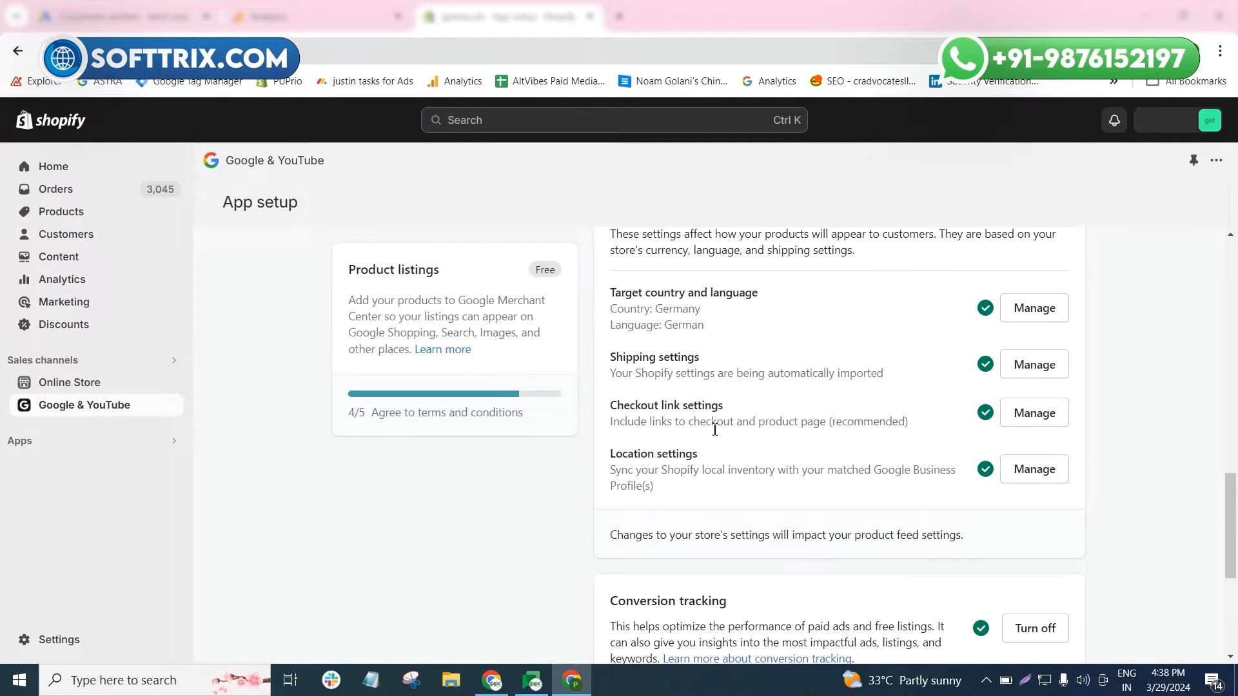
scroll(714, 430, "down", 1)
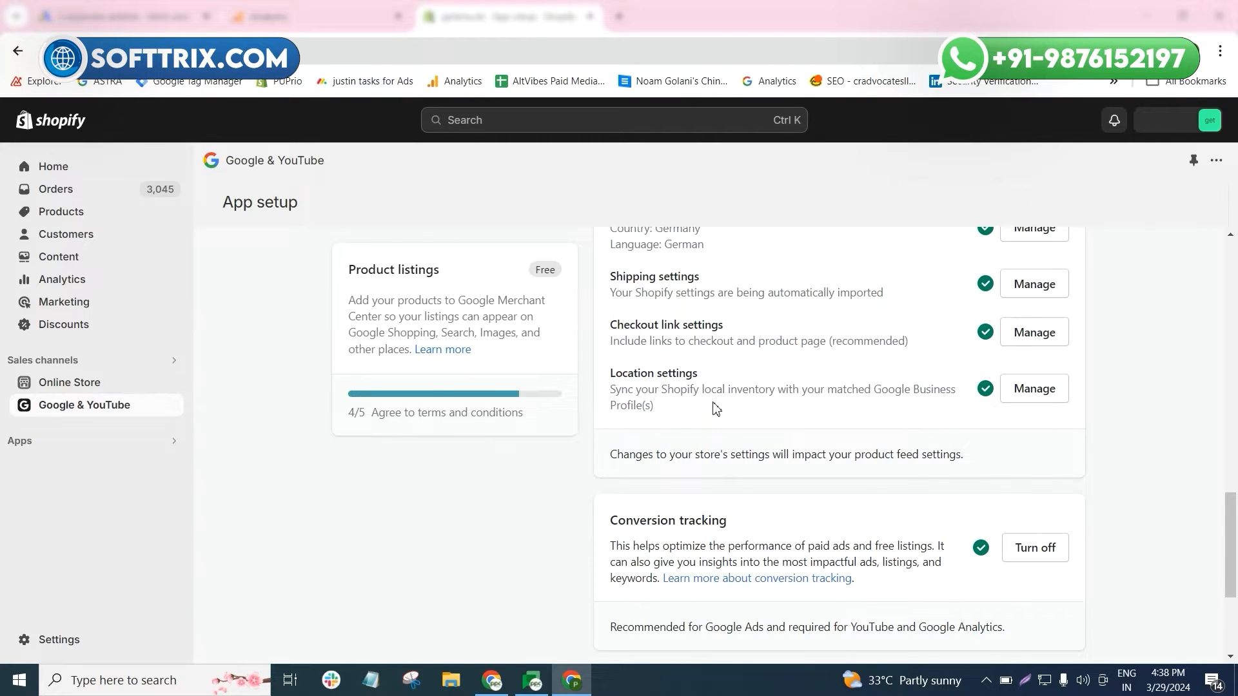
- Agree to Google's terms of service and complete the Google & YouTube app setup
scroll(831, 329, "up", 1)
scroll(793, 416, "down", 1)
scroll(793, 416, "down", 3)
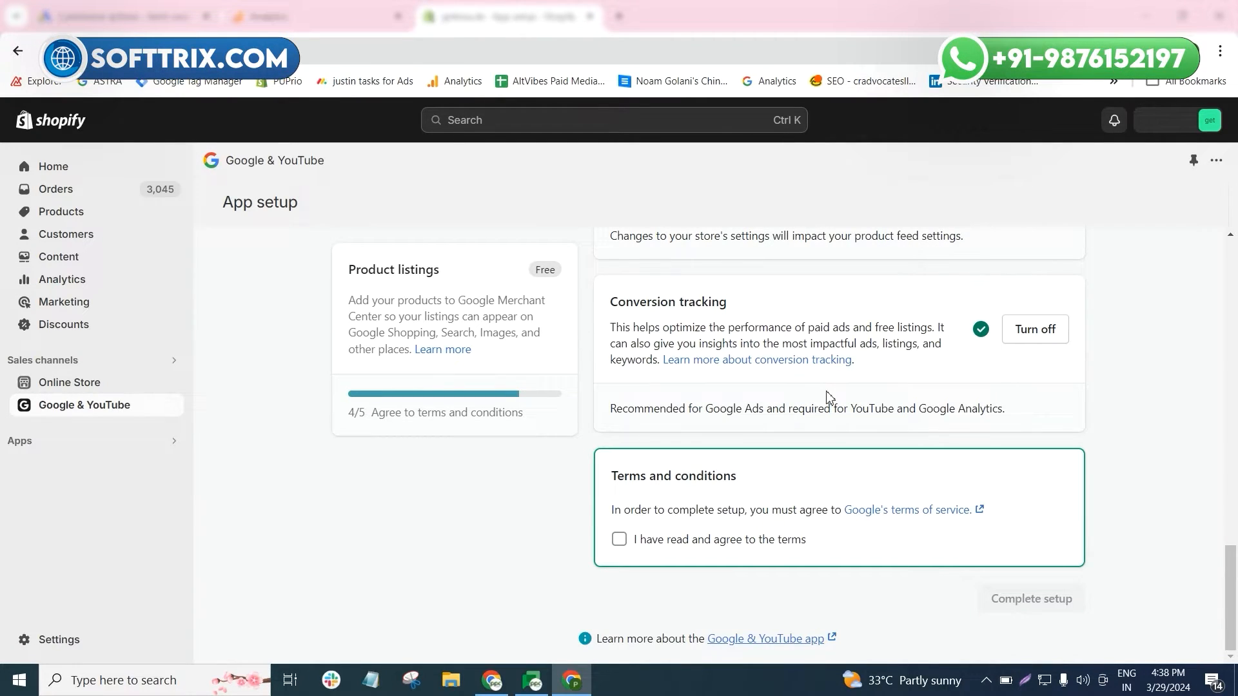
left_click(620, 541)
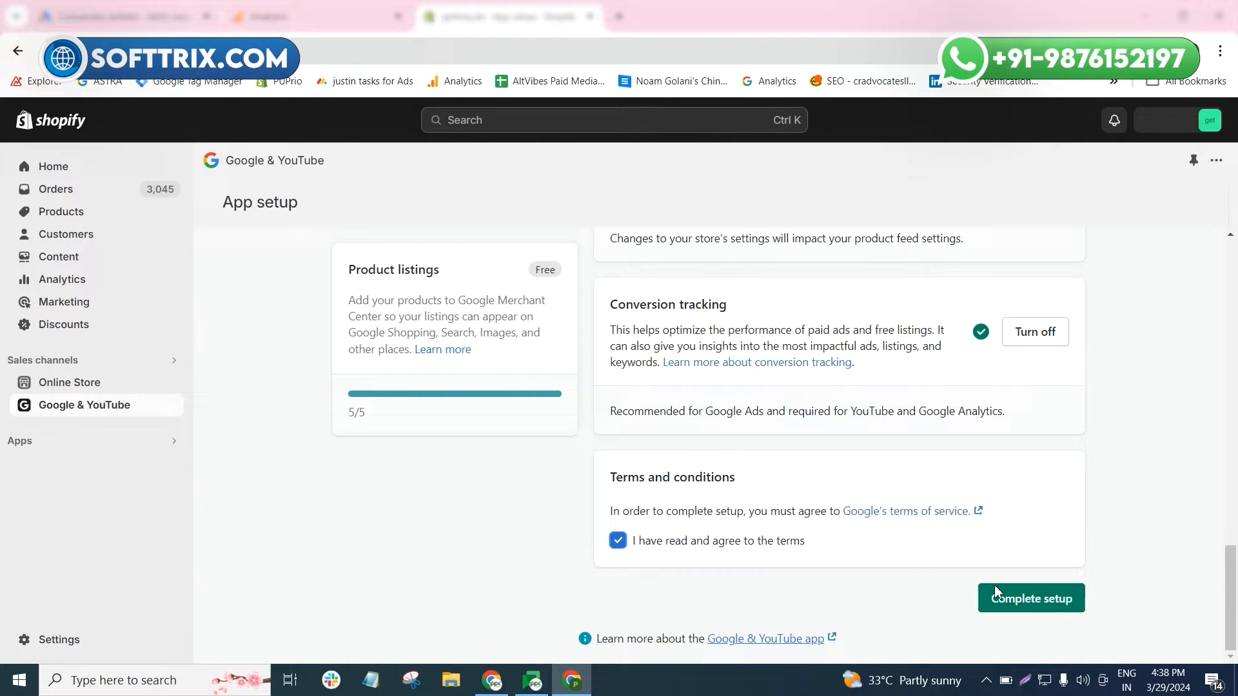
left_click(1023, 599)
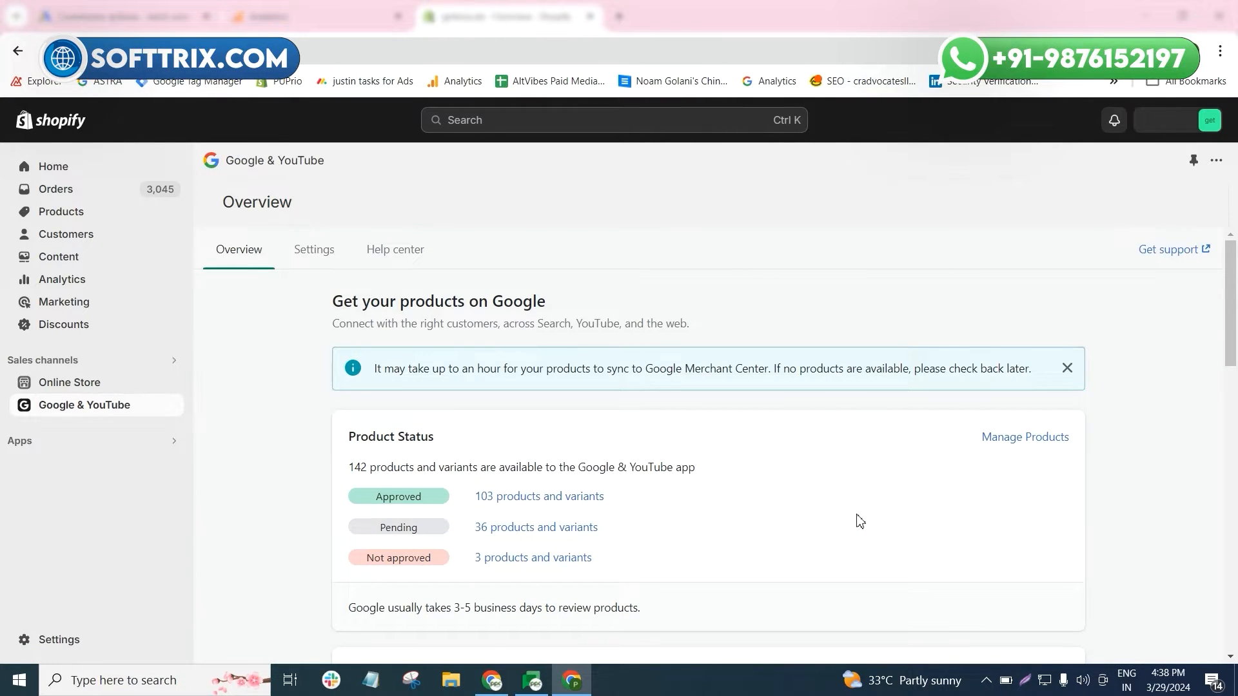
- Start the Performance Max campaign setup from the offer to advertise products with Google Ads
scroll(735, 458, "down", 8)
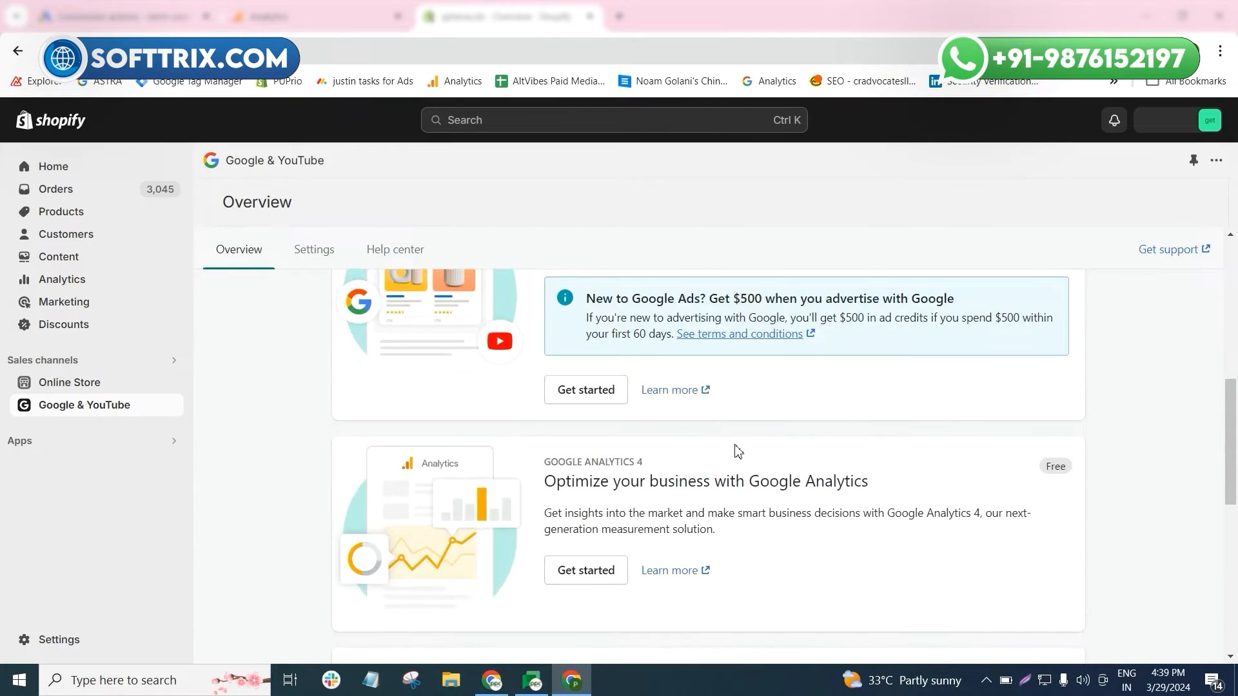
scroll(738, 451, "up", 2)
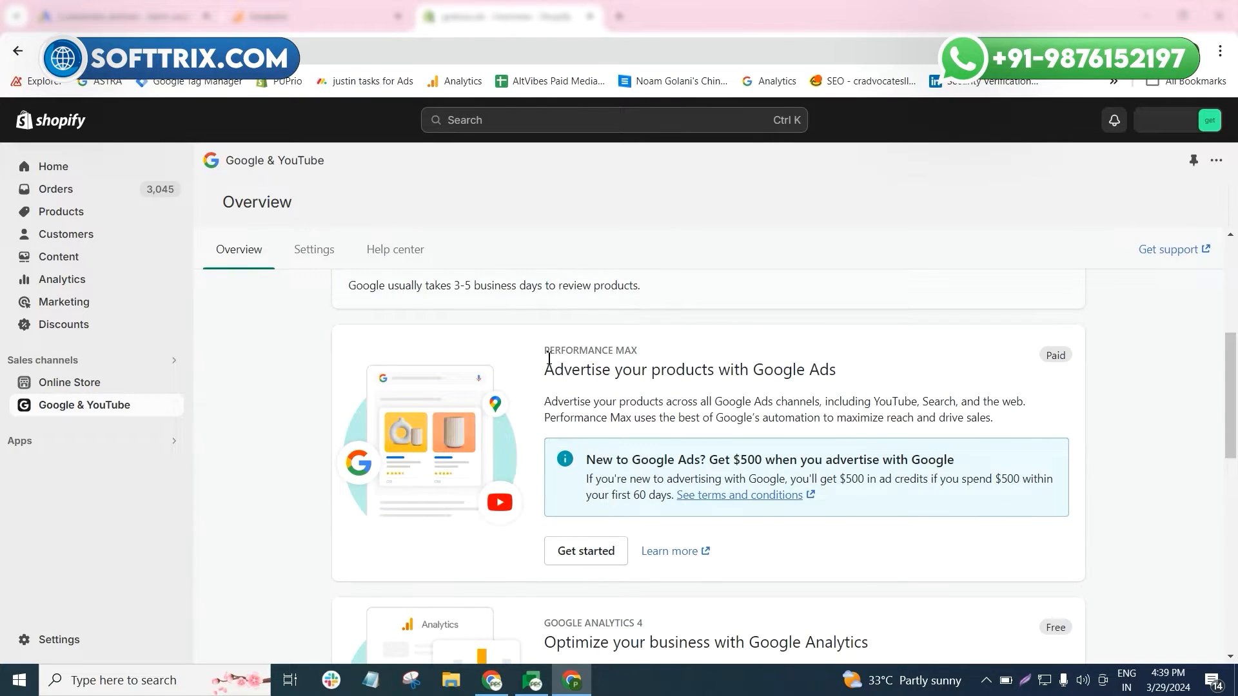
scroll(318, 339, "up", 1)
scroll(570, 374, "down", 1)
triple_click(570, 373)
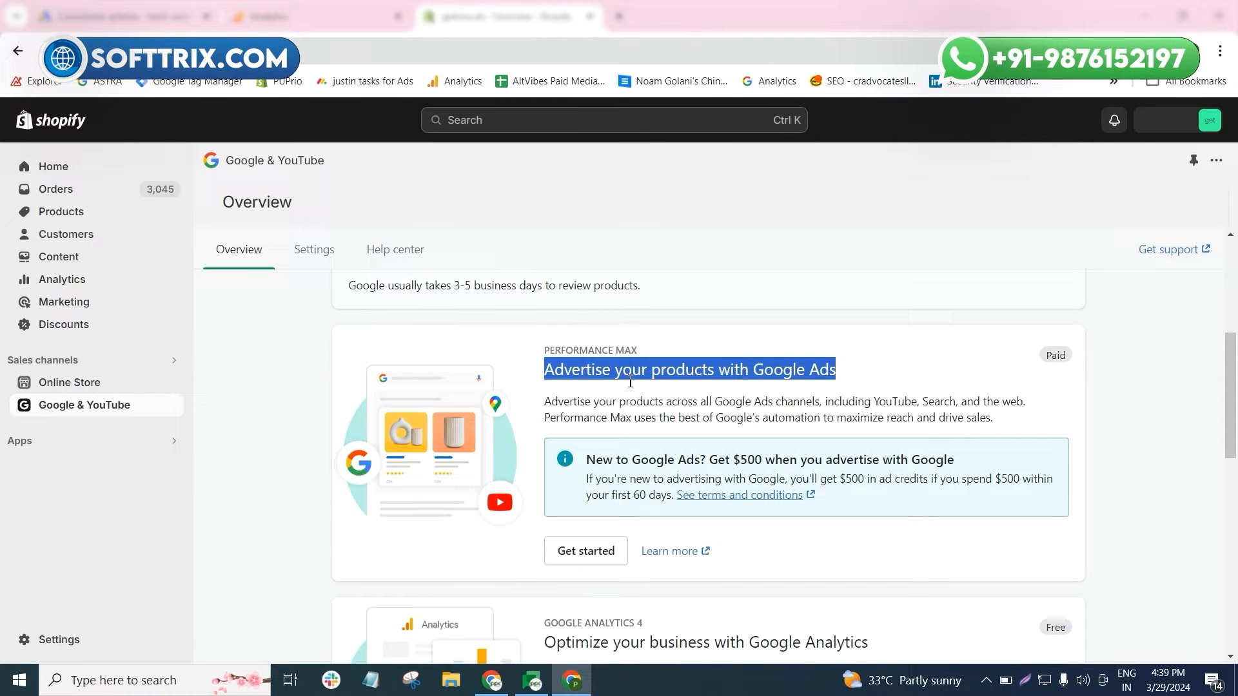
scroll(806, 380, "down", 3)
scroll(662, 395, "up", 3)
left_click(687, 359)
left_click(577, 555)
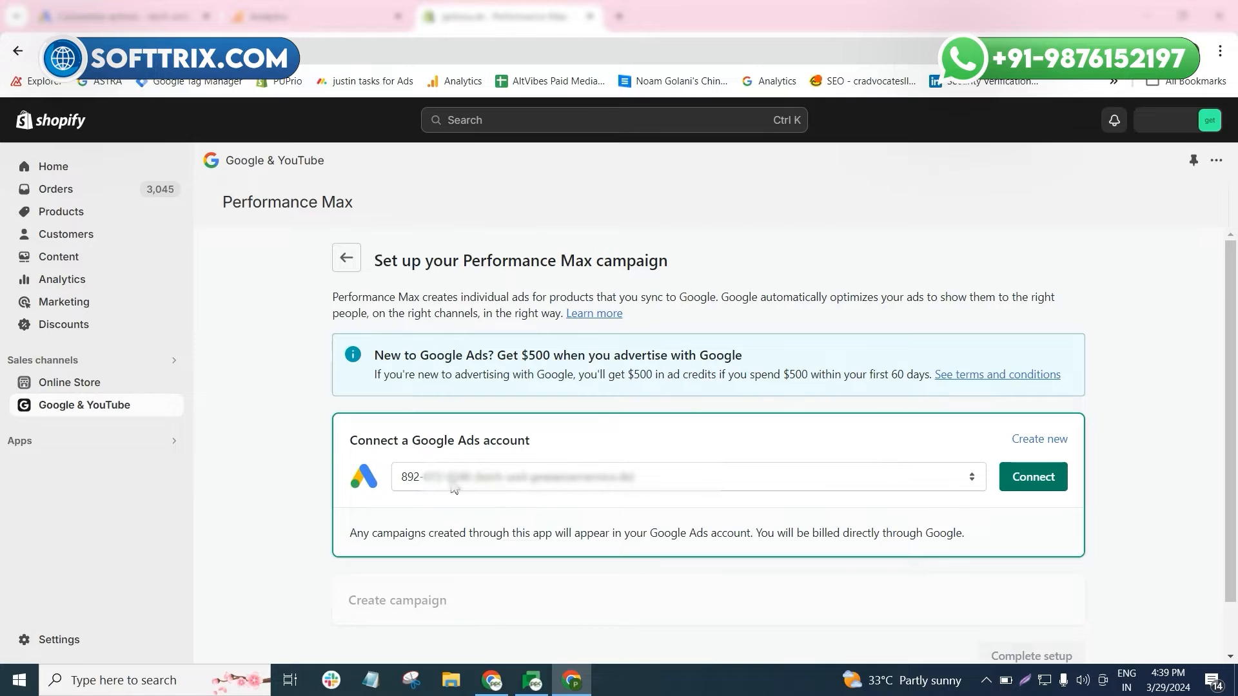
- Check the account open in Google Ads, connect the preselected Google Ads account in Shopify and complete the Performance Max setup
key("ctrl+1")
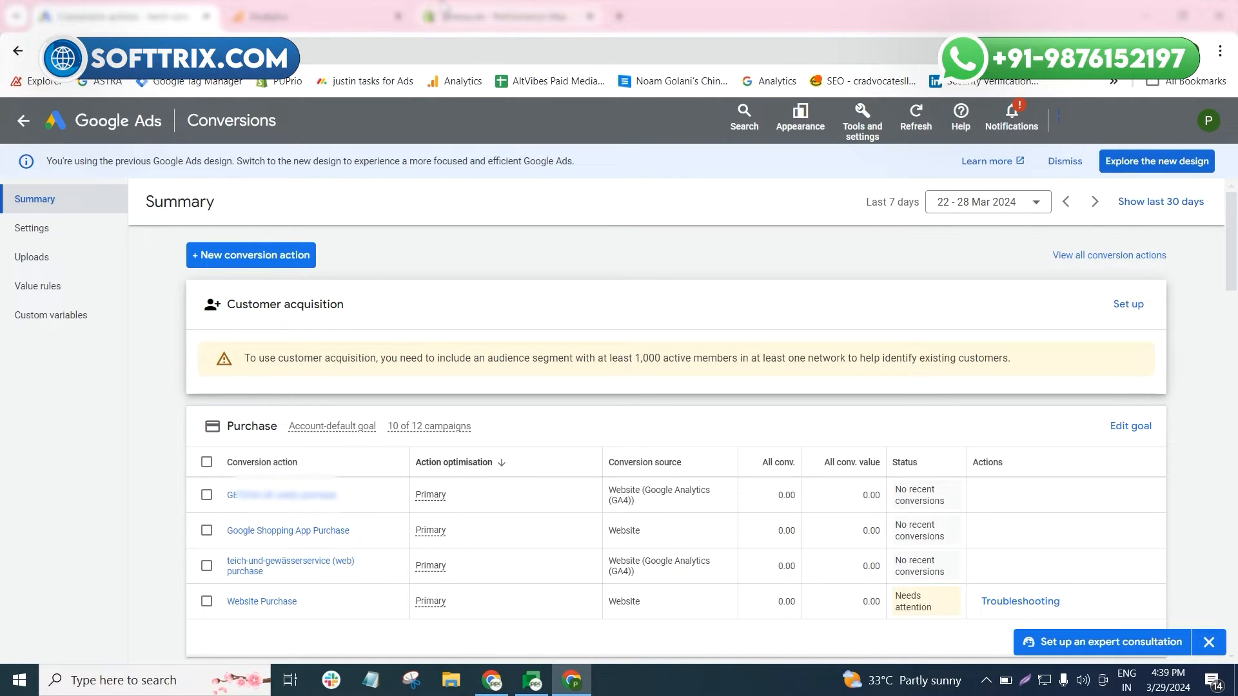
left_click(447, 11)
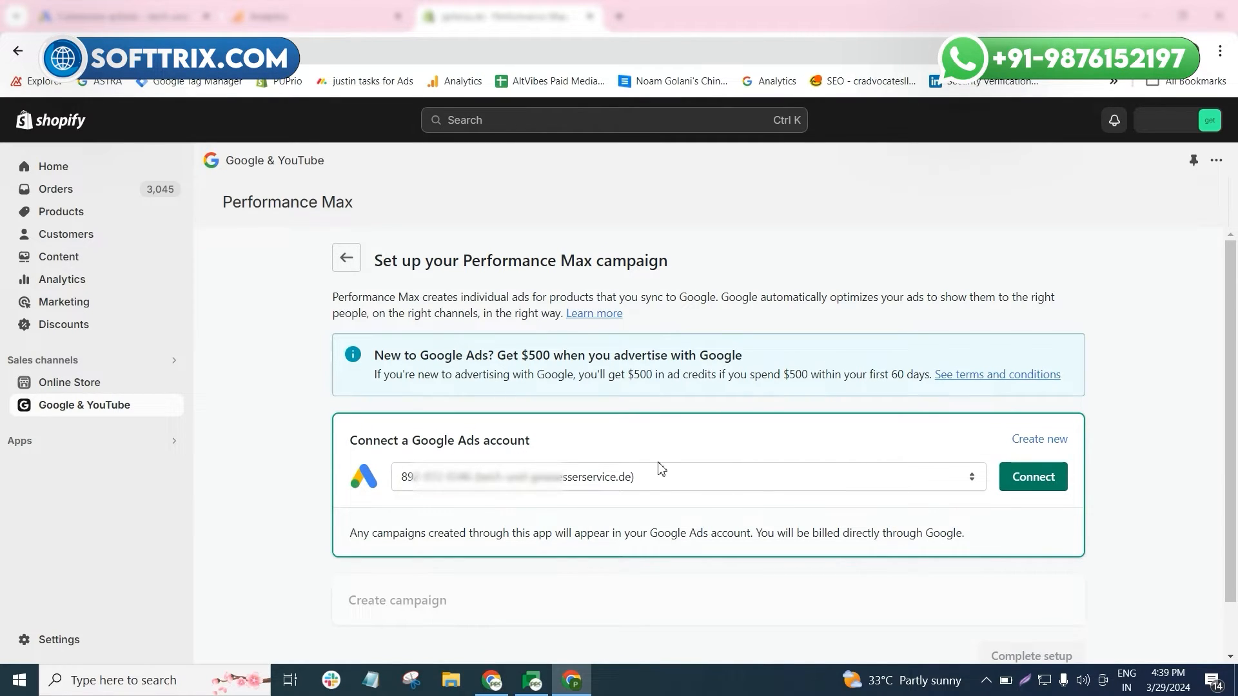
left_click(1030, 480)
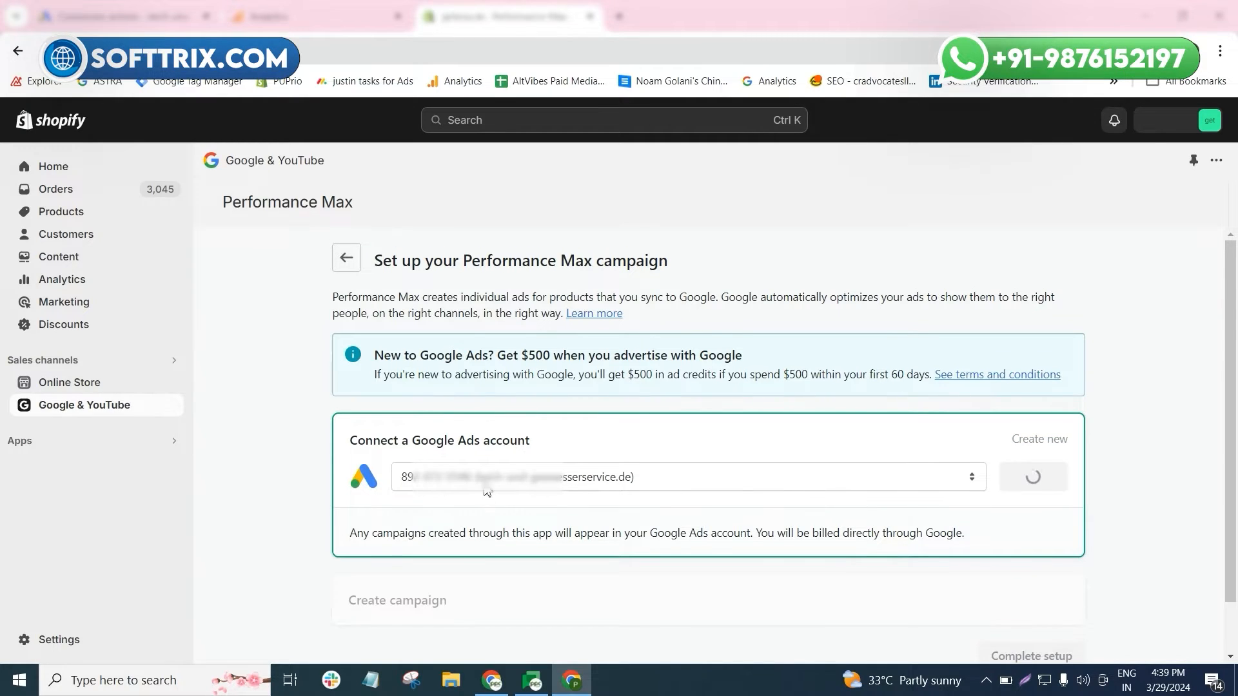
scroll(485, 490, "down", 1)
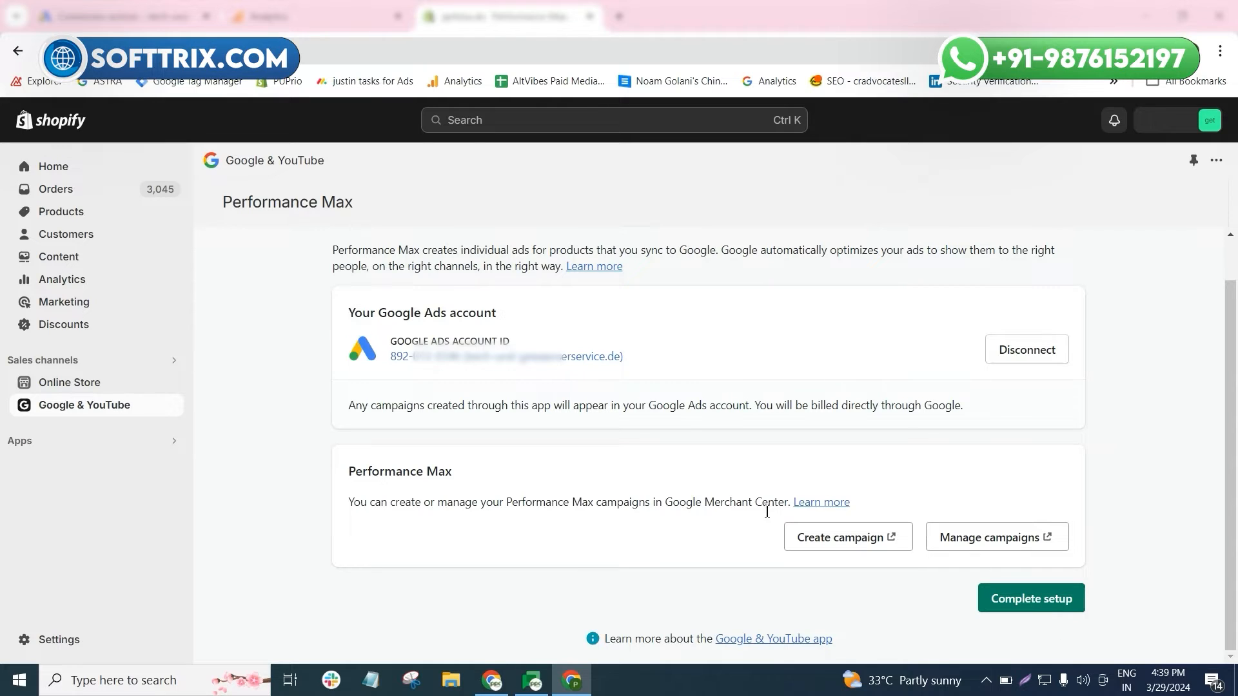
left_click(1037, 600)
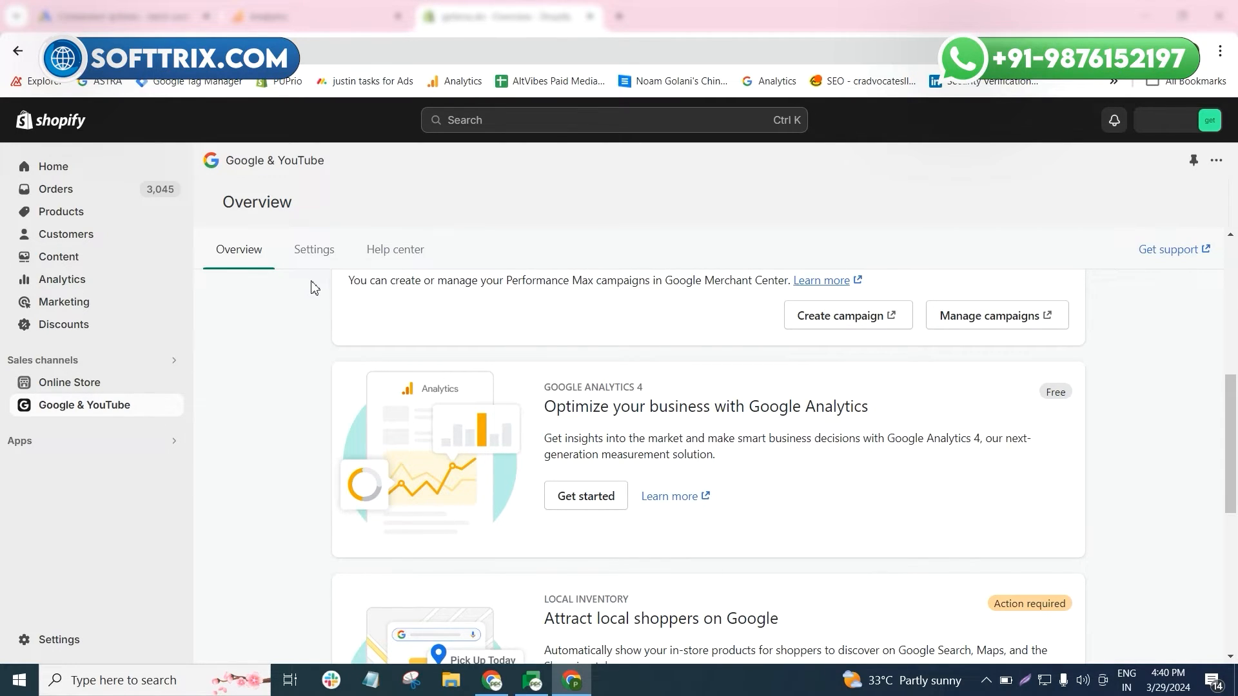
- Review the linked Merchant Center, Google Ads and Business Profile accounts in the Google & YouTube channel's settings
left_click(326, 257)
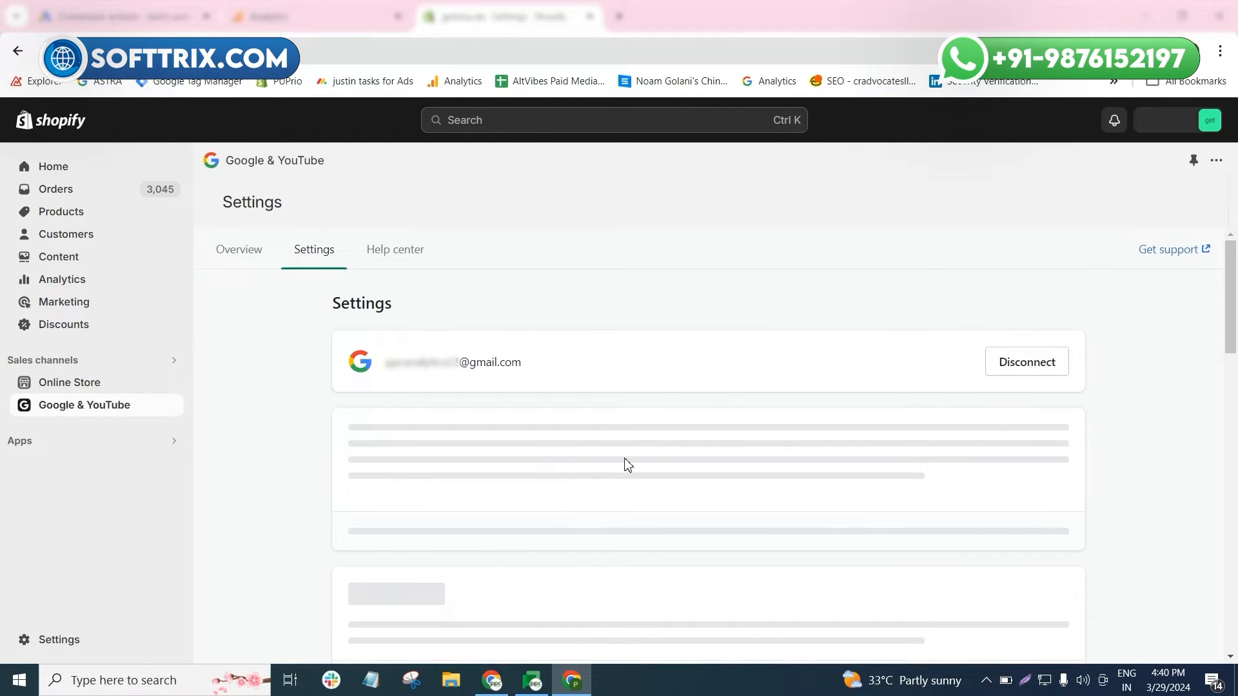
scroll(630, 464, "down", 2)
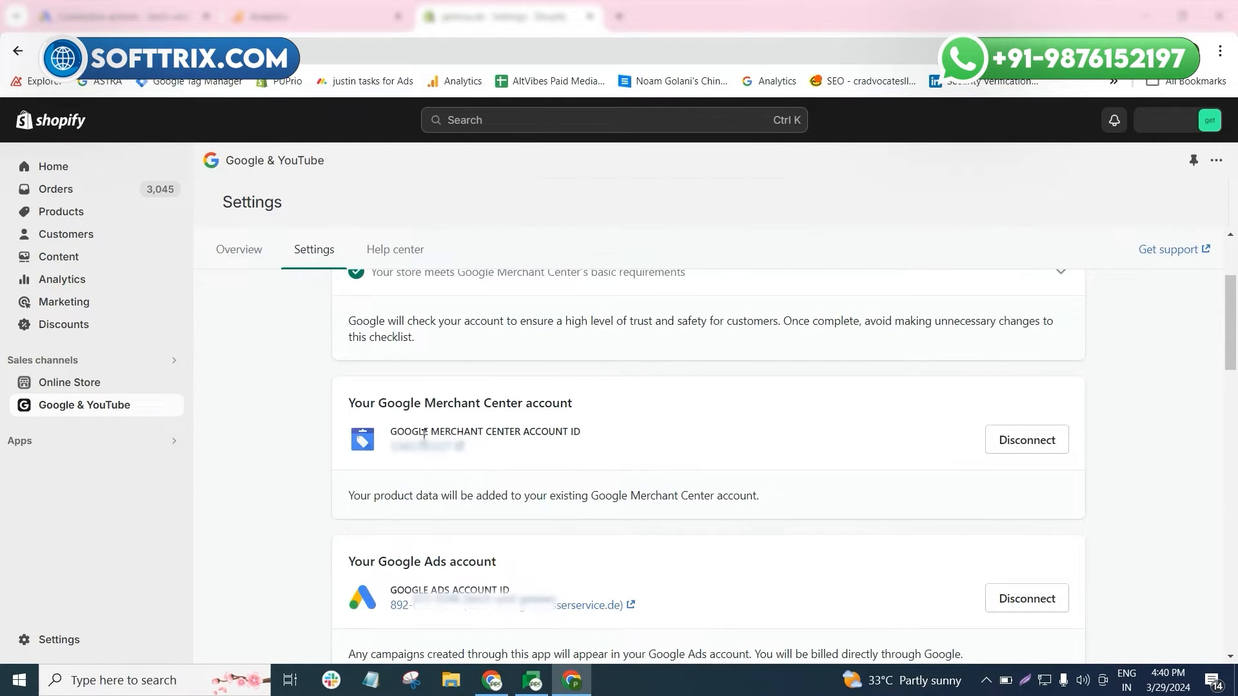
scroll(604, 446, "down", 1)
scroll(585, 519, "down", 3)
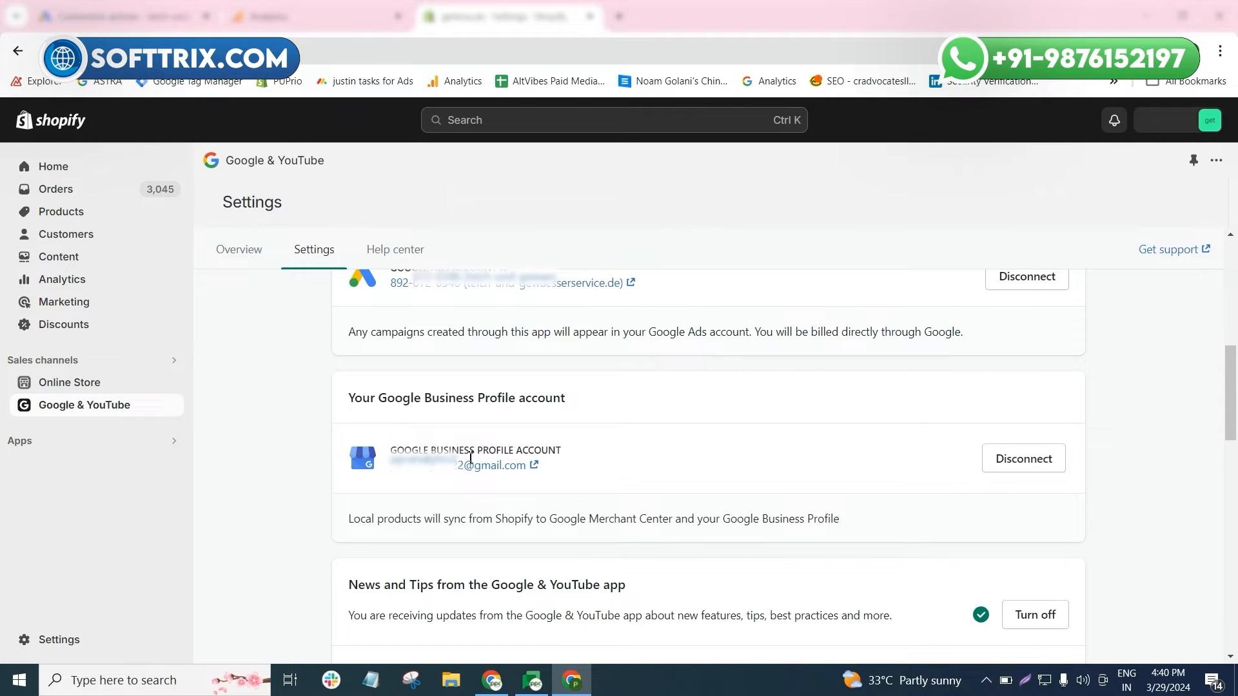
scroll(464, 511, "down", 3)
scroll(465, 511, "up", 7)
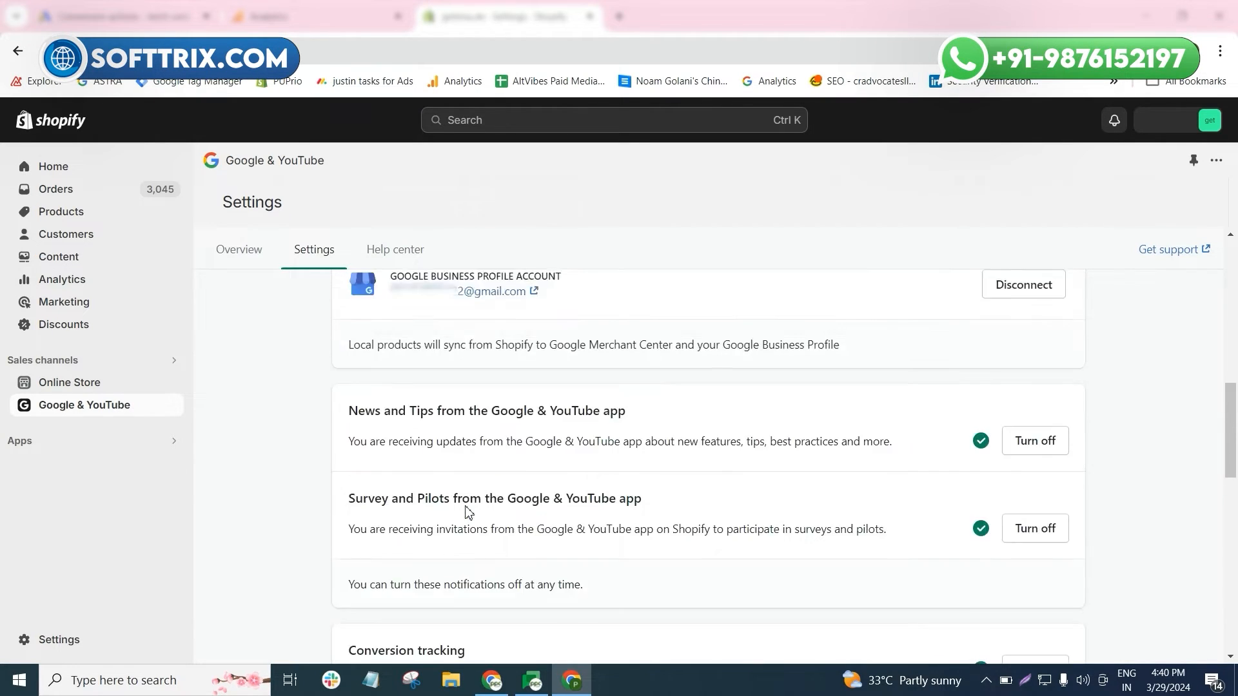
- Return to the channel overview and start the Google Analytics 4 setup, up to the property connection section
left_click(248, 256)
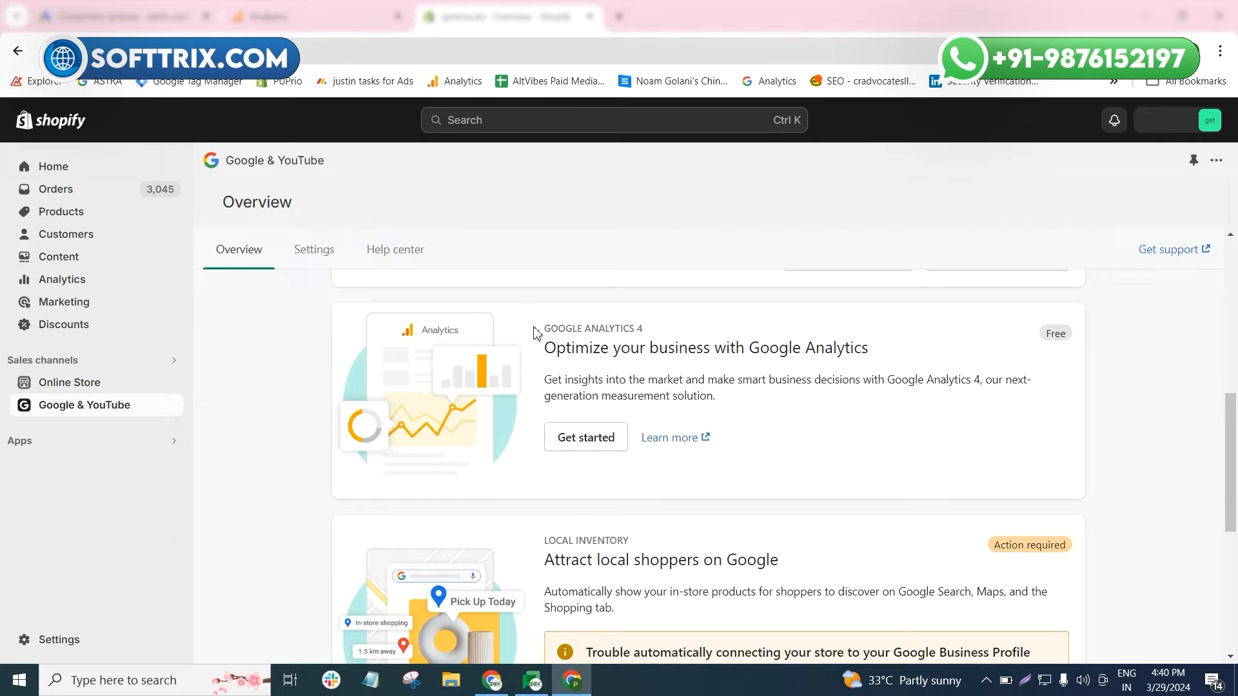
left_click(584, 443)
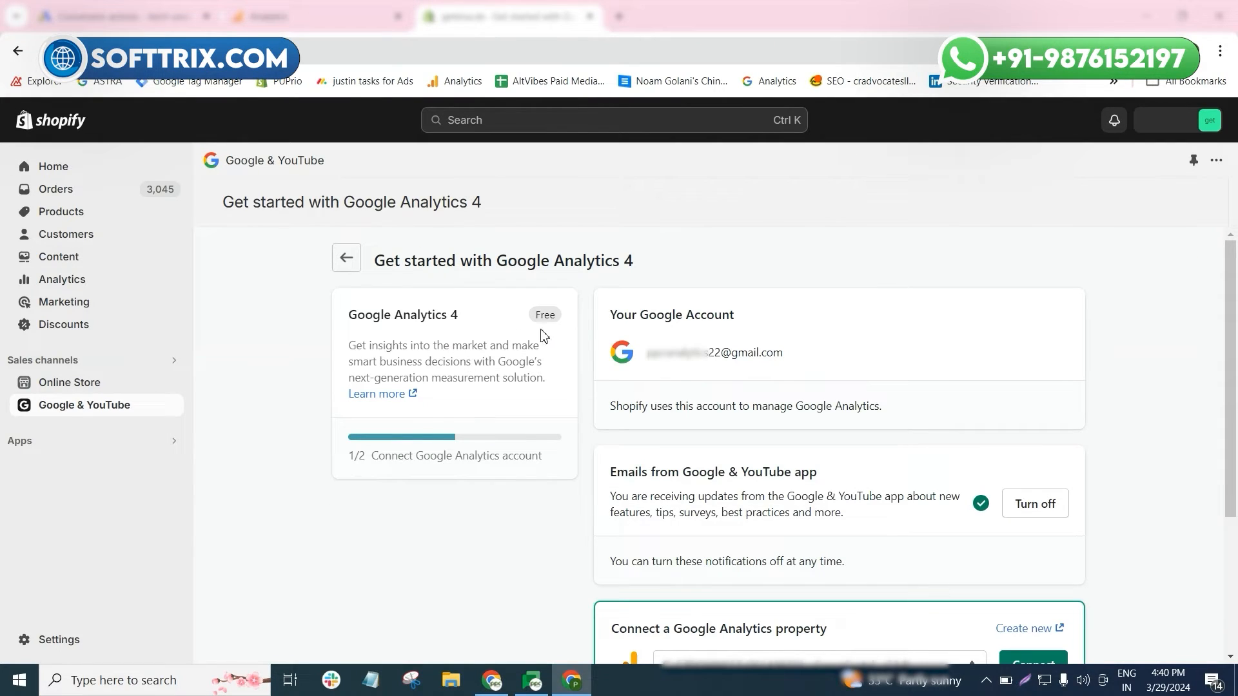
scroll(748, 533, "down", 2)
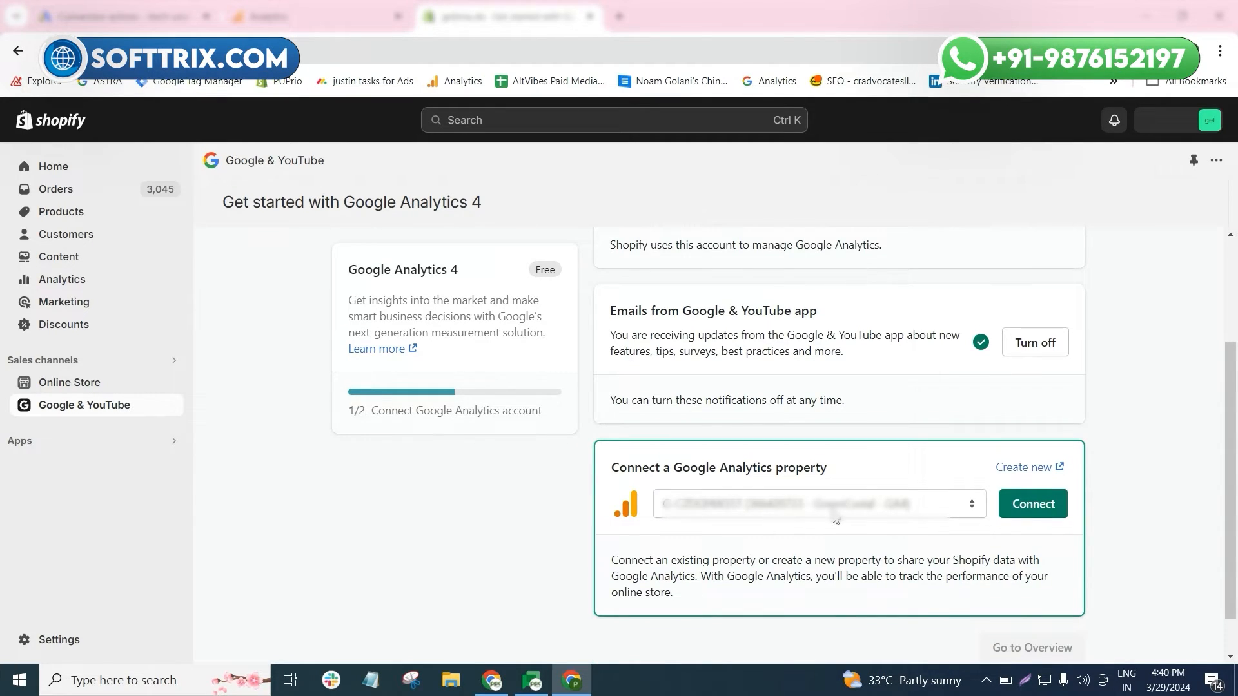
- Switch to Google Analytics to check which property is open there, and return to the Shopify Google Analytics 4 setup
left_click(316, 16)
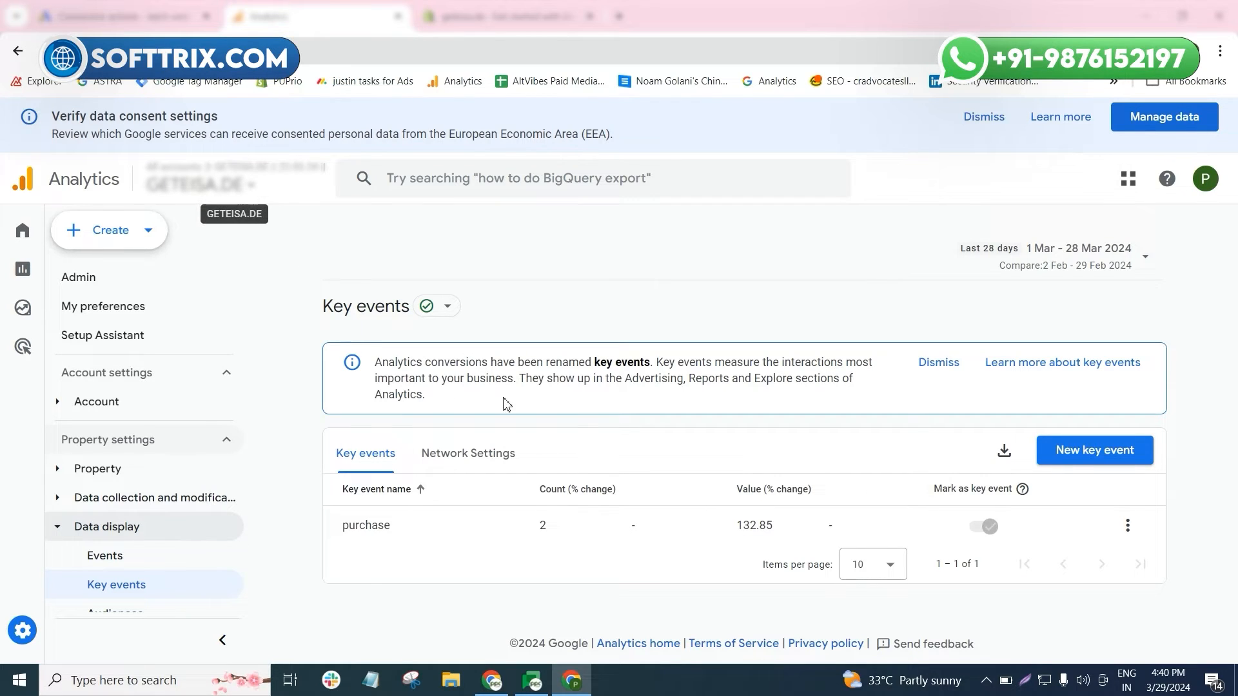
scroll(52, 616, "down", 3)
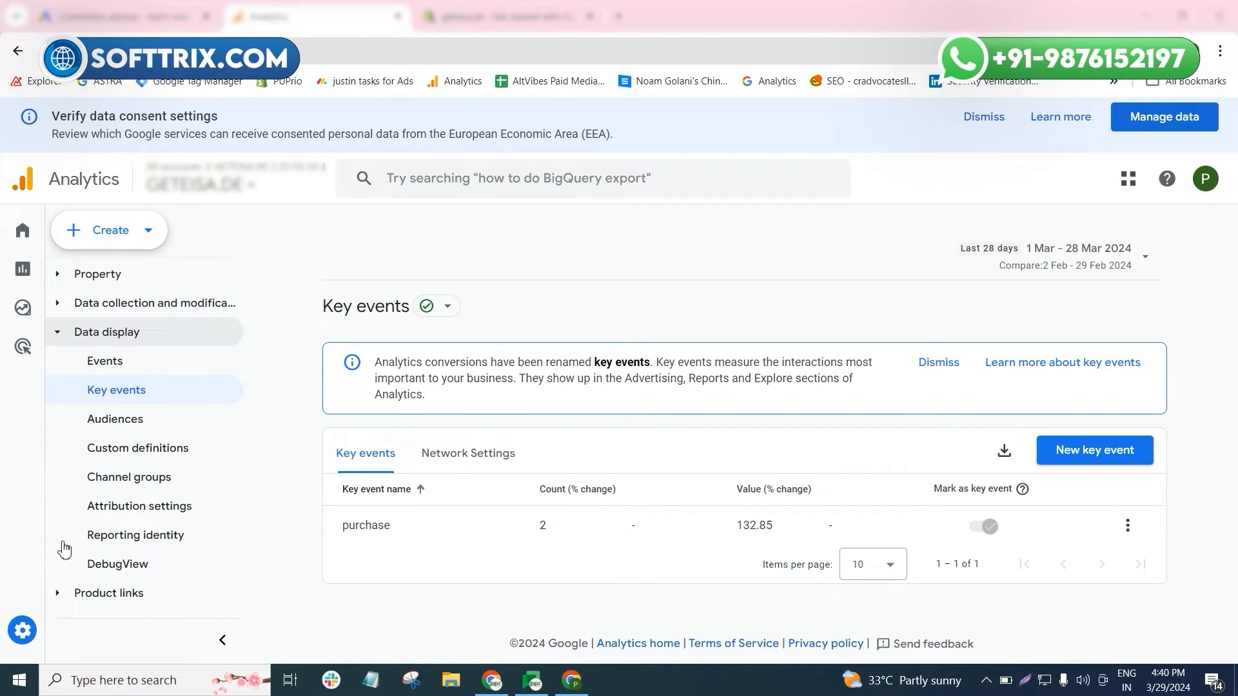
left_click(223, 639)
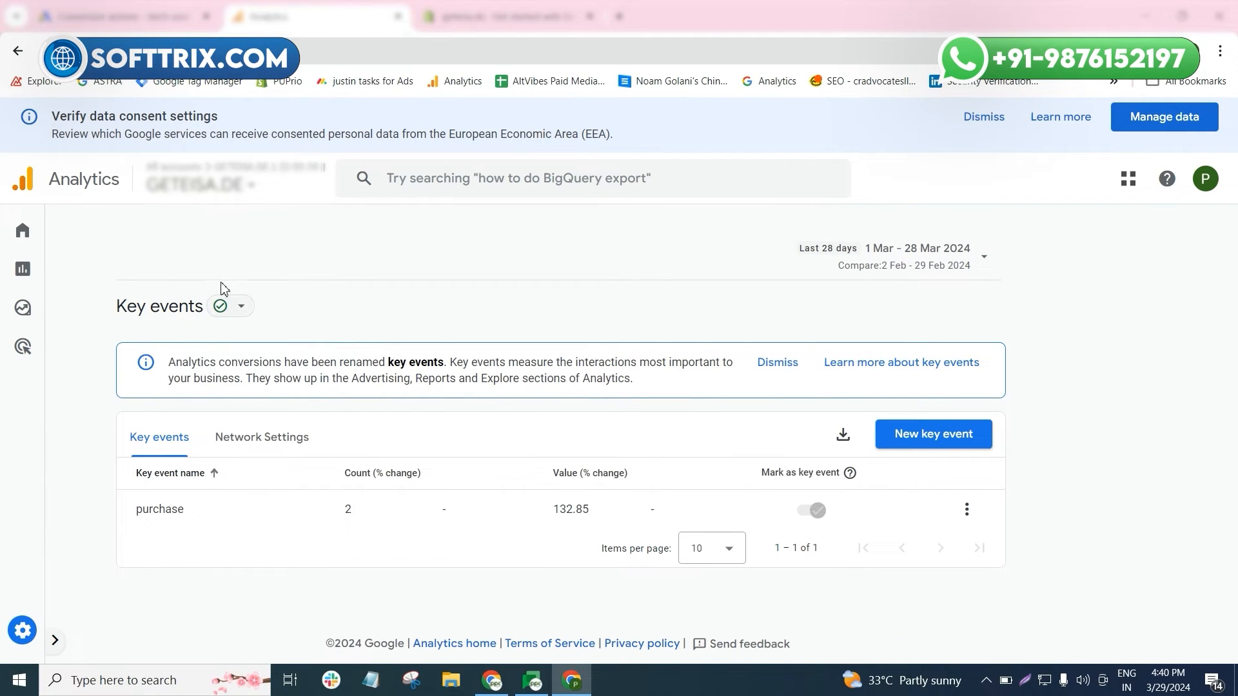
left_click(451, 17)
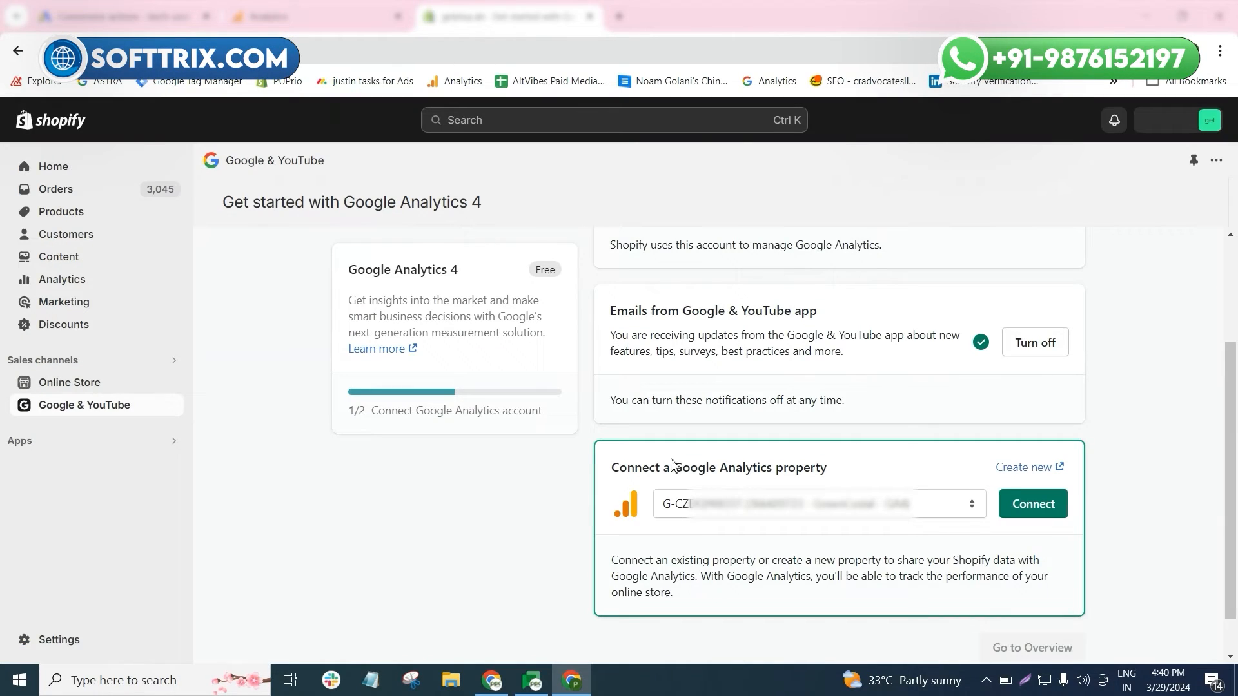
- Browse the Google Analytics properties available for connection in Shopify and close the list without choosing one
left_click(724, 518)
scroll(751, 477, "down", 5)
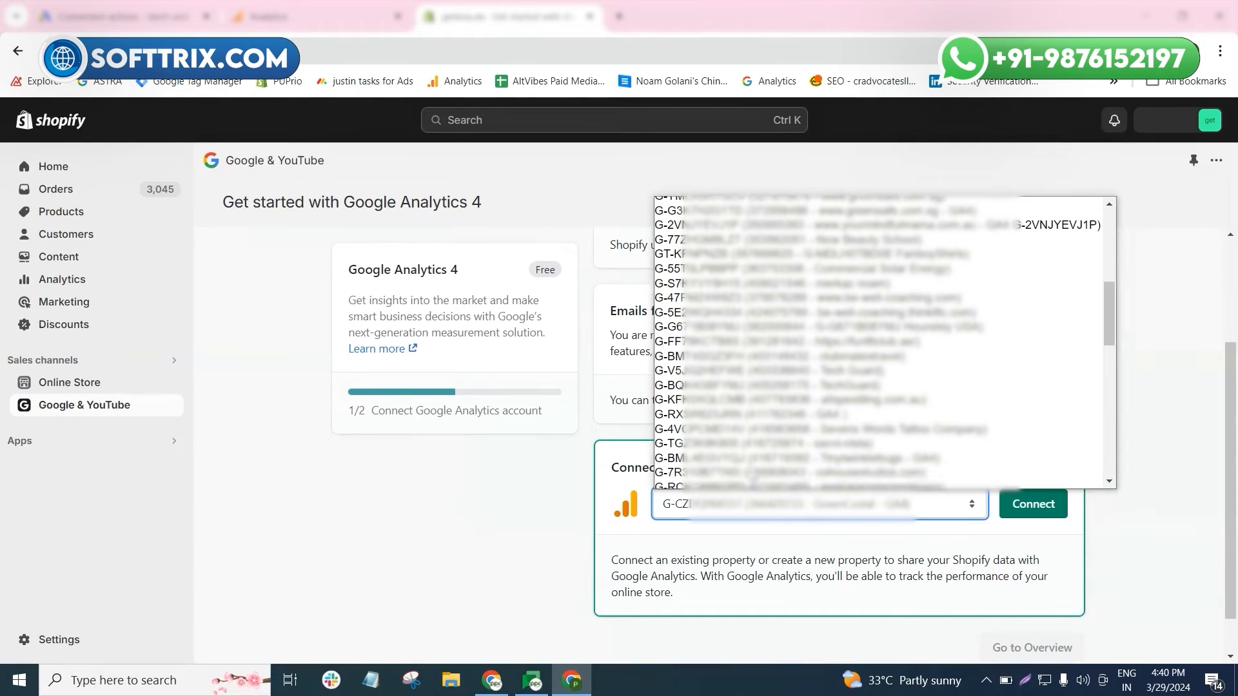
scroll(753, 474, "down", 9)
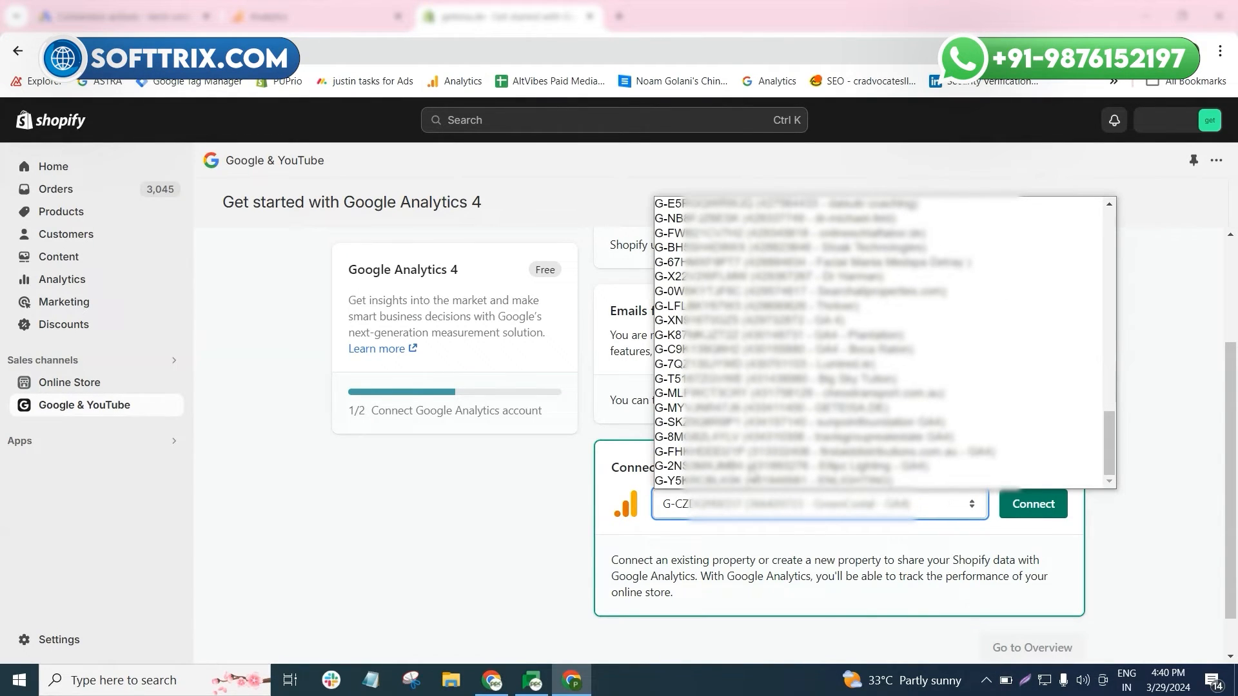
scroll(835, 477, "up", 4)
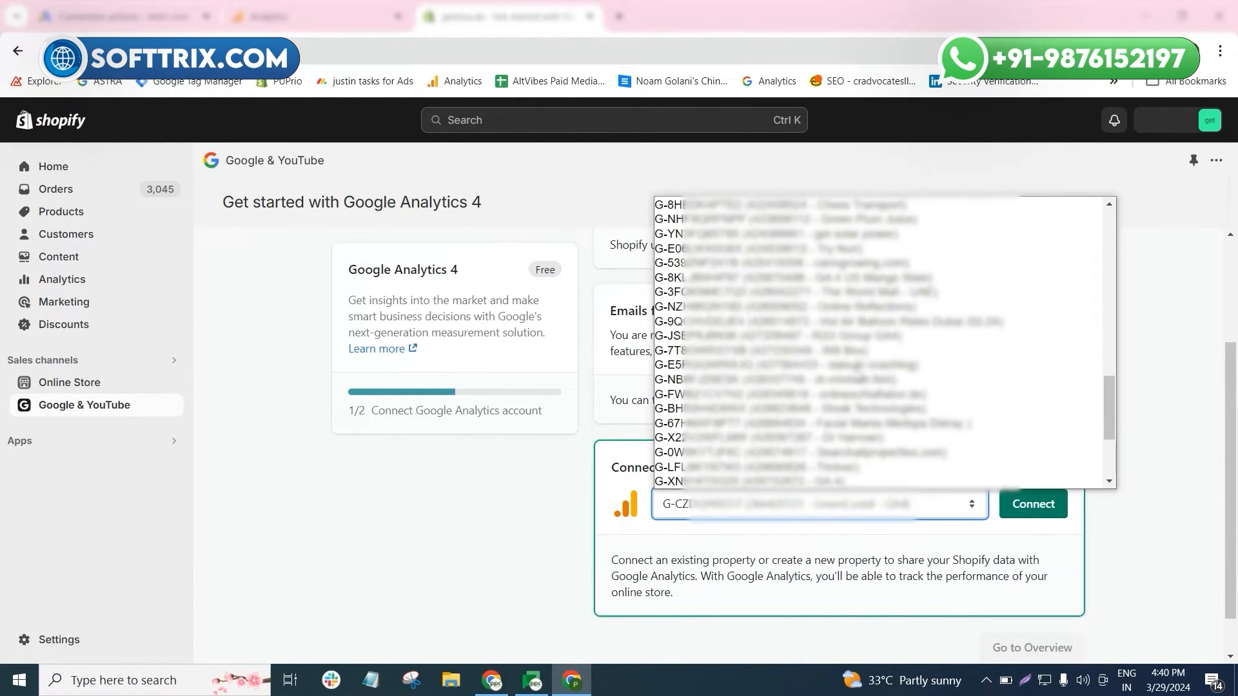
scroll(859, 376, "up", 2)
scroll(859, 381, "down", 2)
left_click(294, 474)
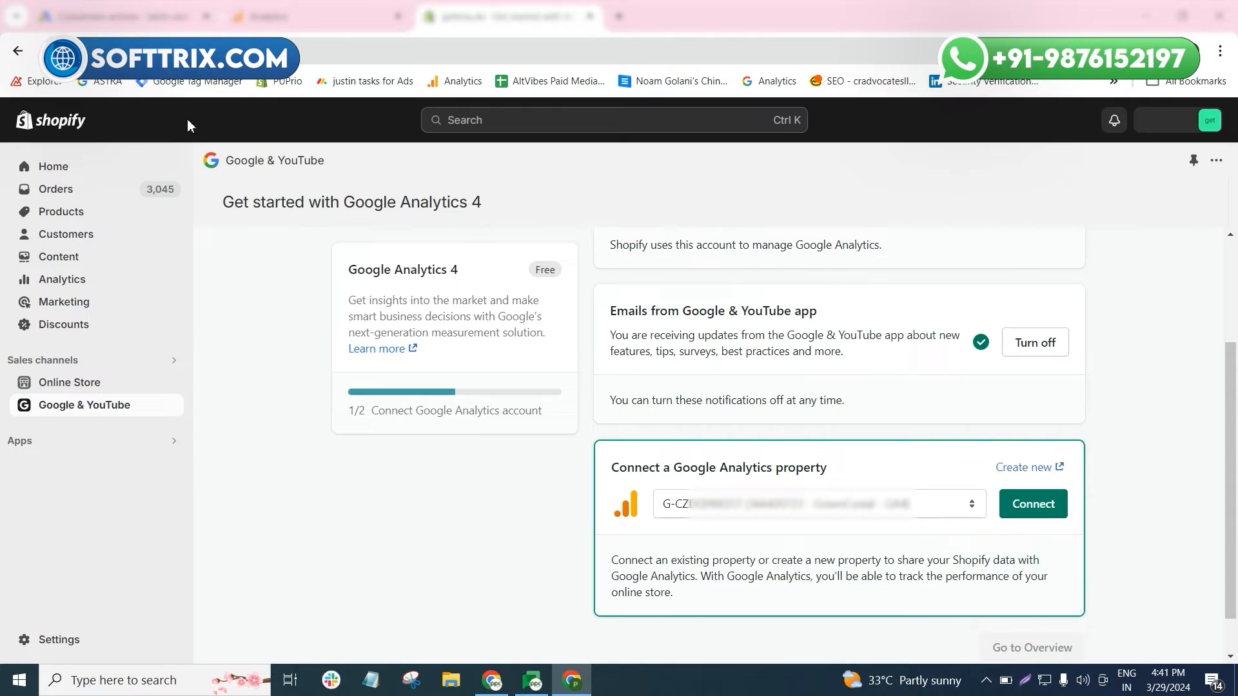
- Switch to Google Analytics, open its admin settings and choose the store's property in the account picker
left_click(254, 13)
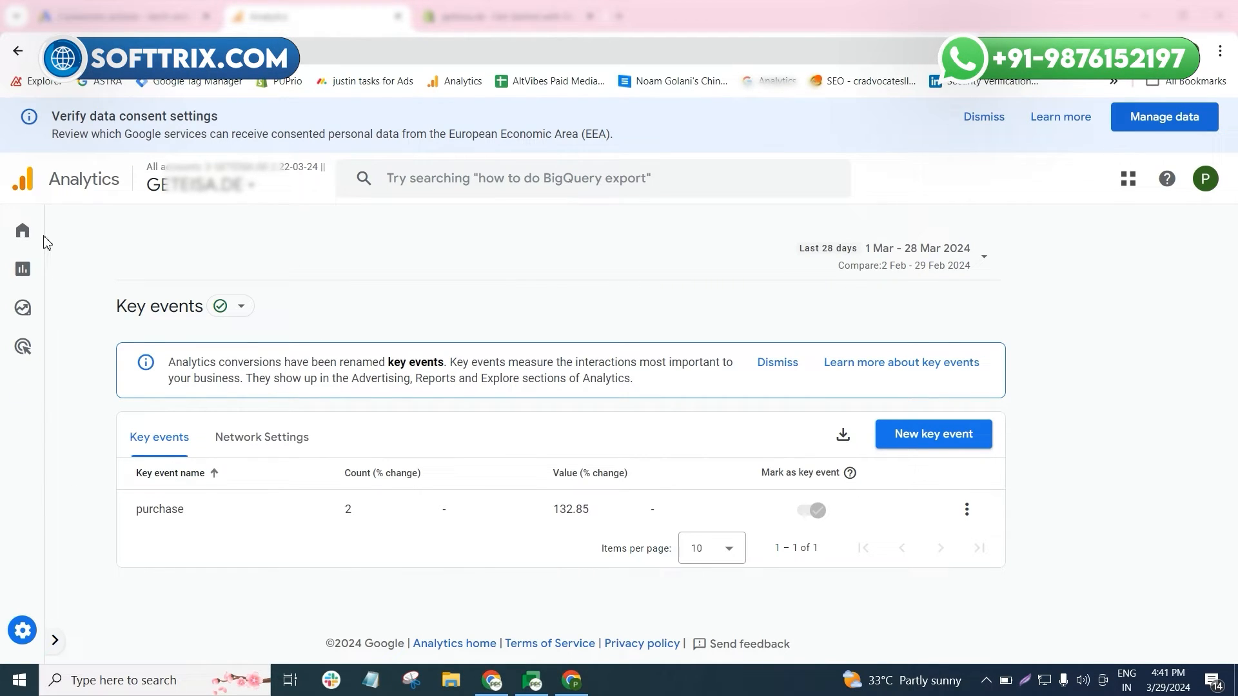
left_click(29, 631)
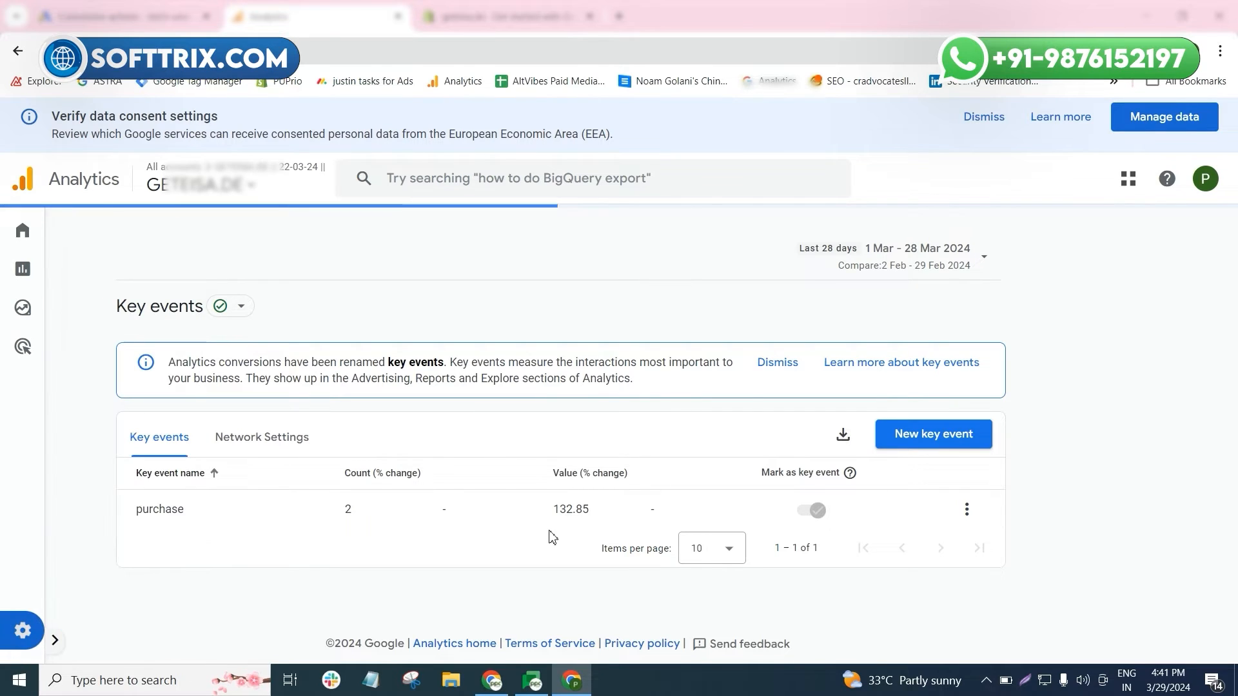
scroll(619, 516, "down", 5)
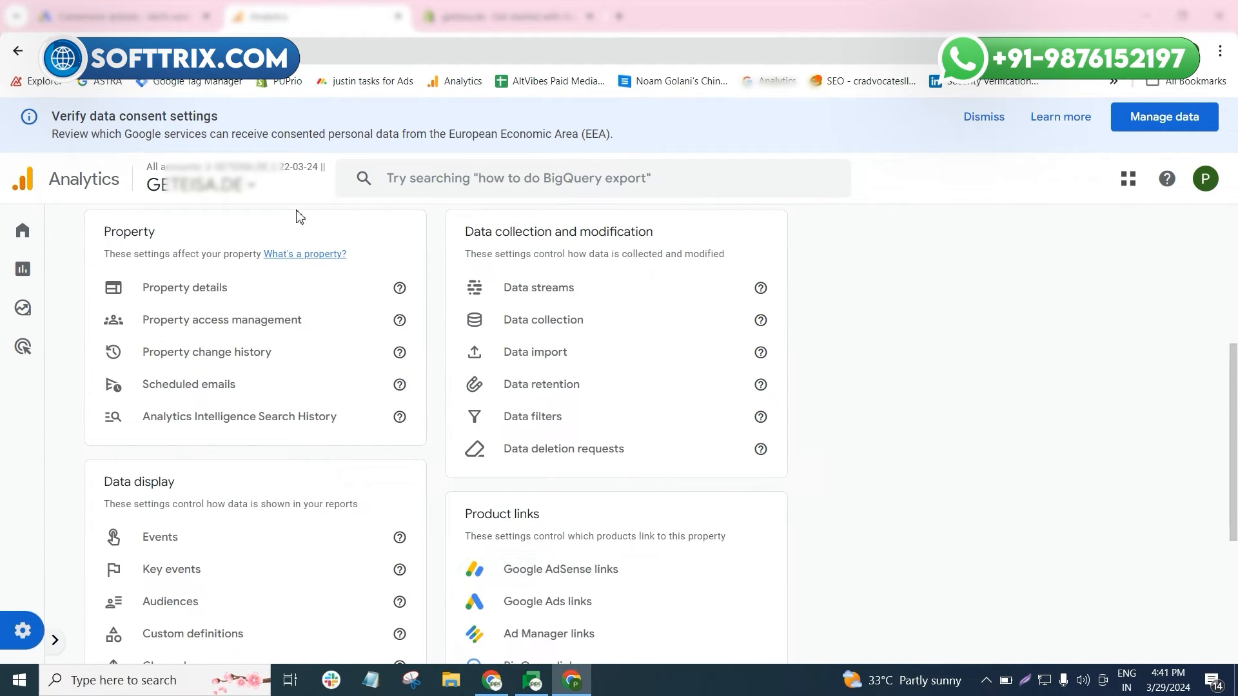
left_click(248, 193)
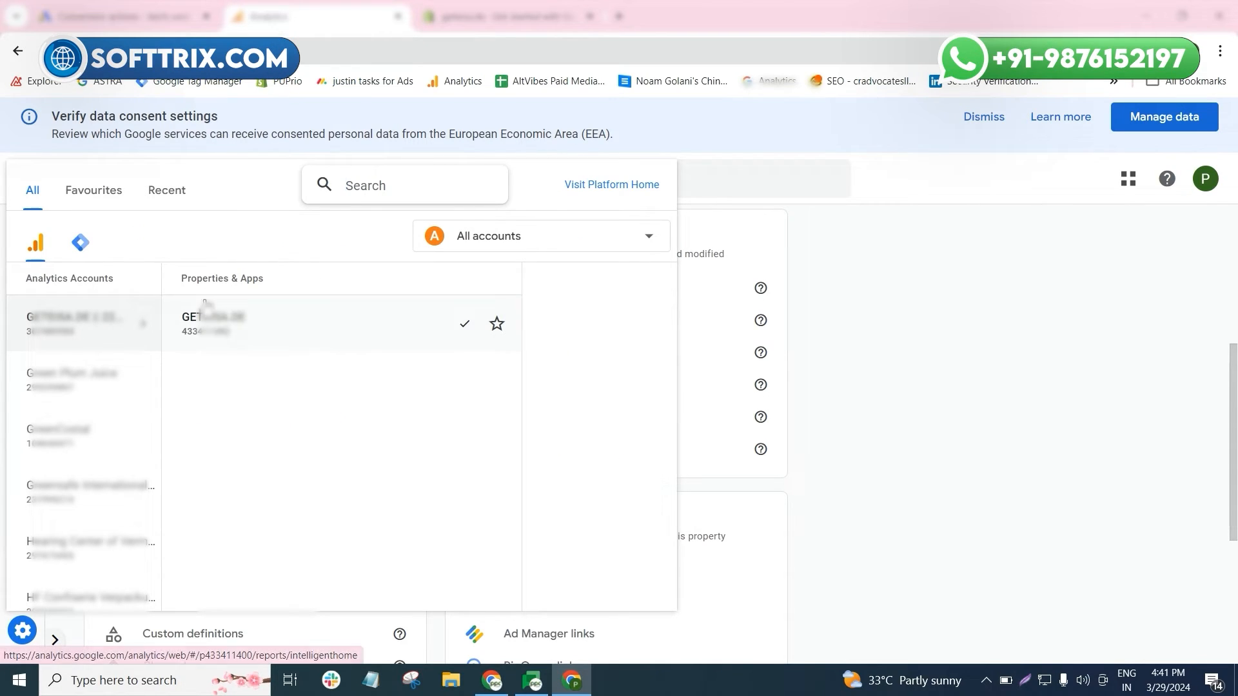
left_click(185, 326)
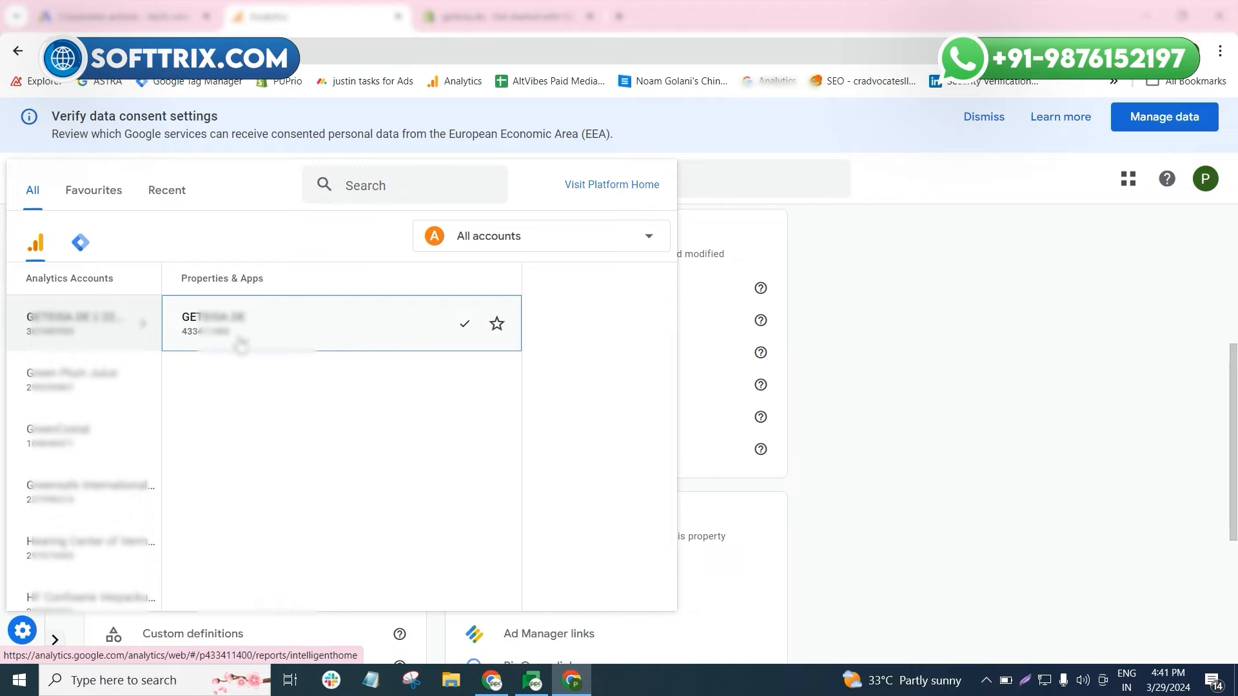
left_click(510, 16)
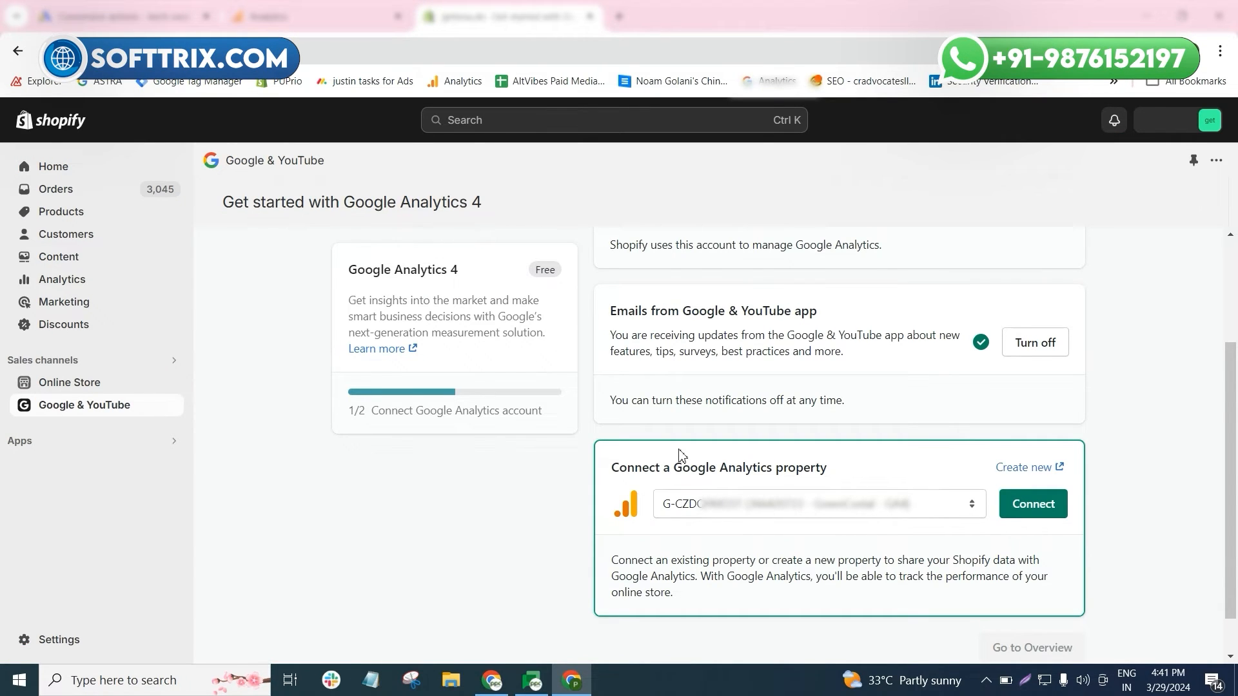
left_click(356, 18)
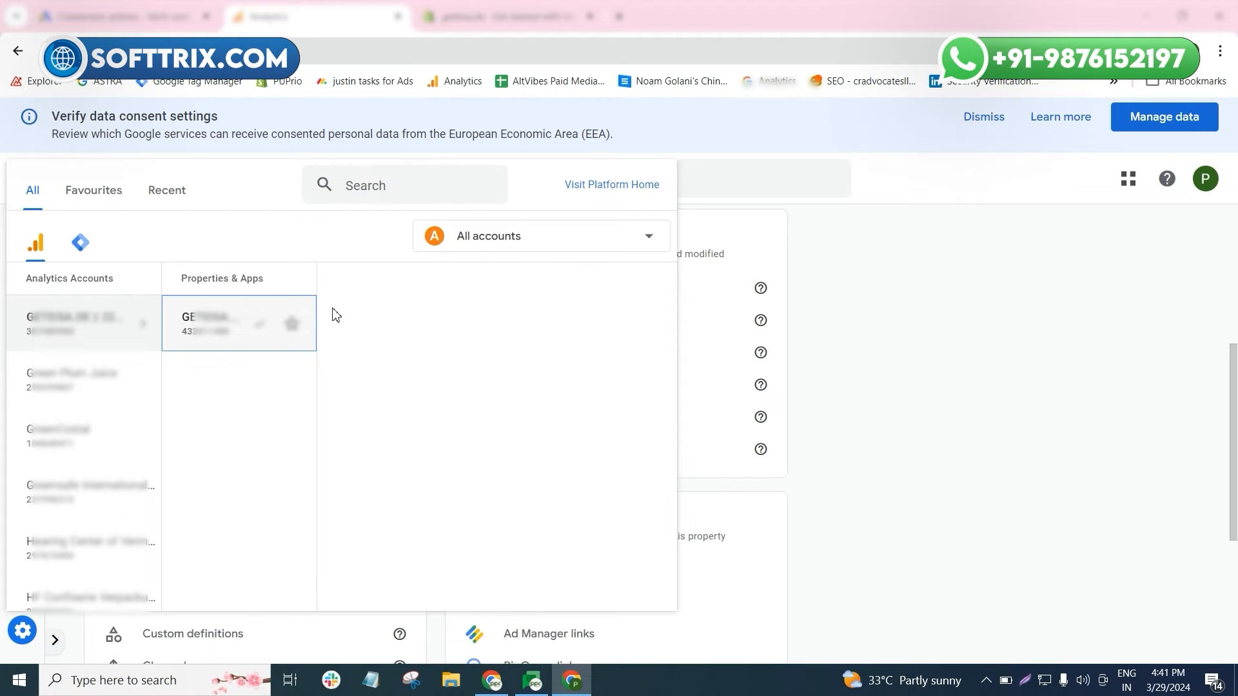
left_click(254, 334)
- Open the property's data streams, view the store's web stream details and copy its measurement ID
scroll(555, 500, "down", 3)
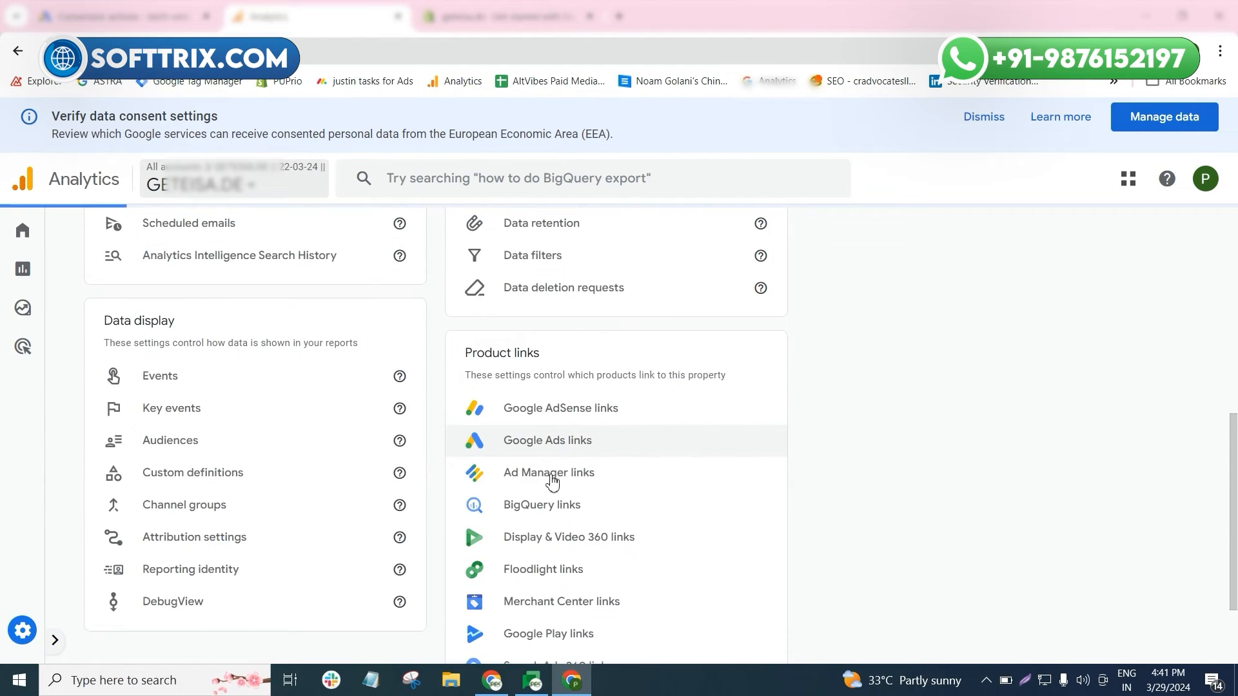
scroll(550, 480, "up", 4)
left_click(708, 374)
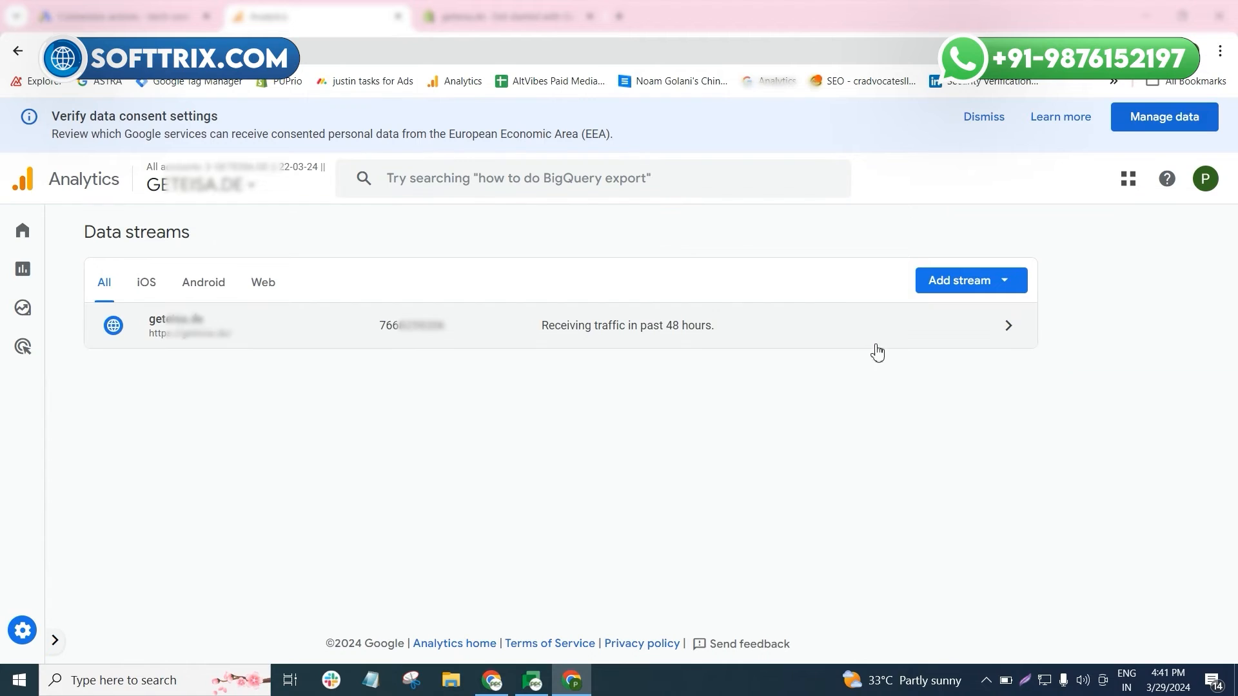
left_click(926, 338)
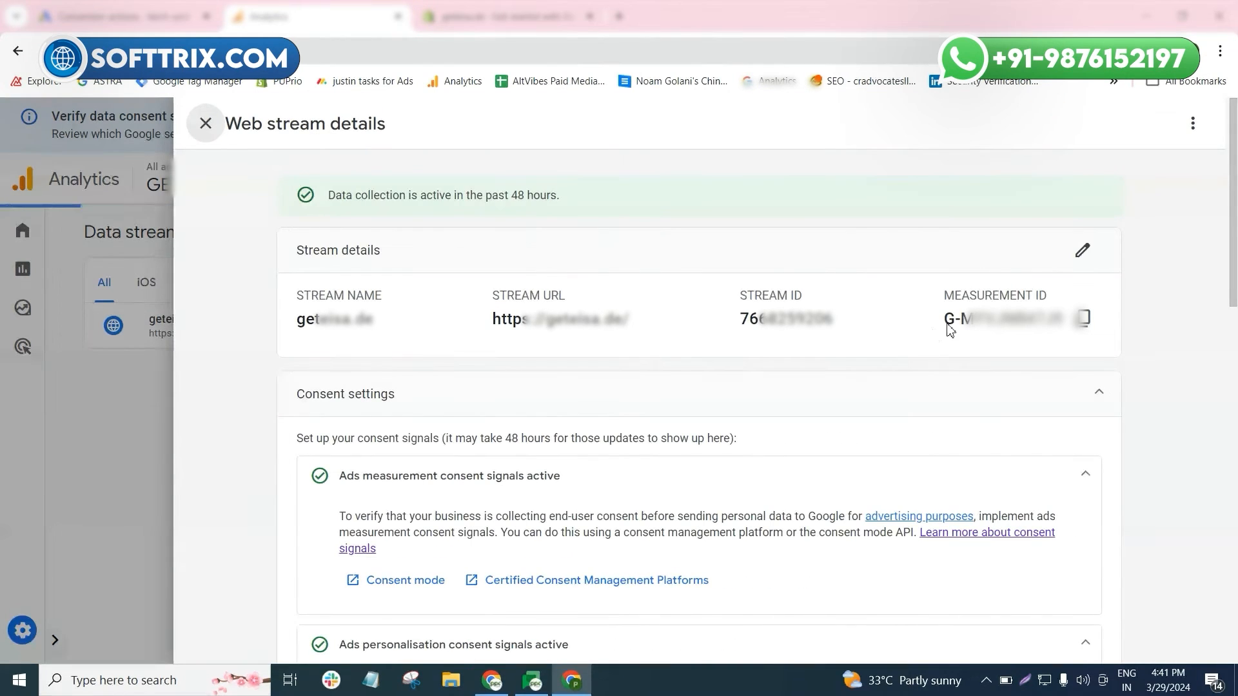
left_click_drag(943, 323, 1063, 320)
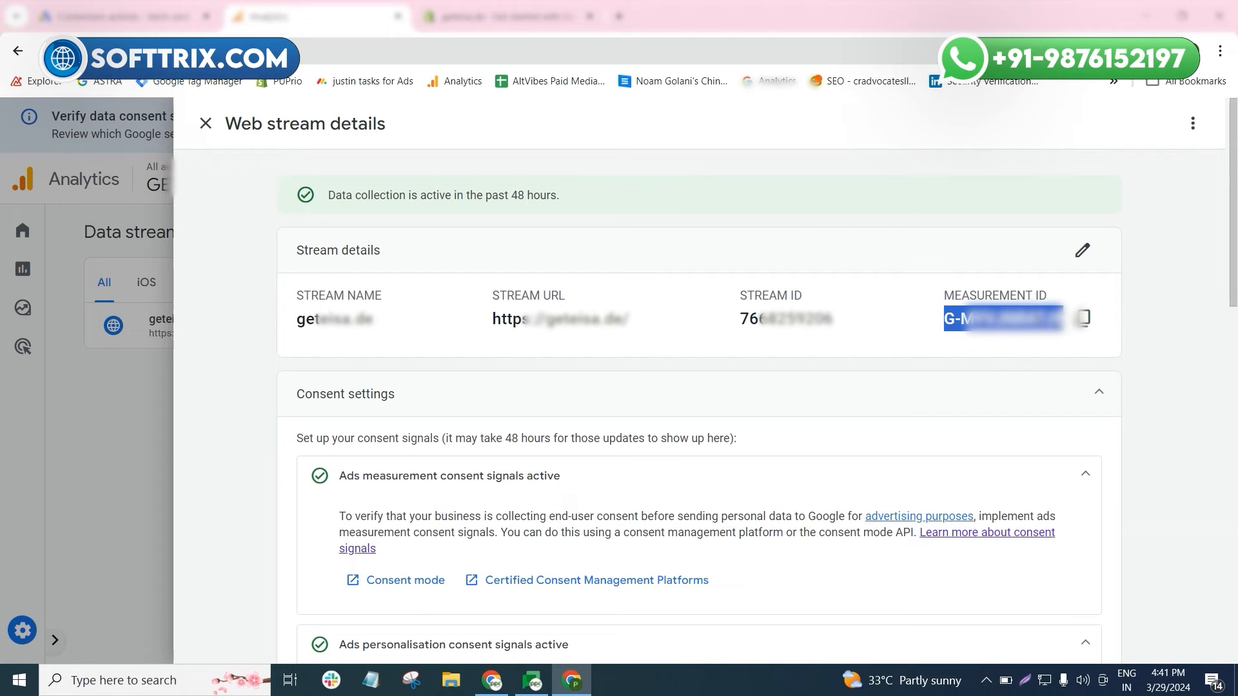
- Return to the Shopify Google Analytics 4 setup and search the page for the copied measurement ID
left_click(492, 16)
left_click(817, 510)
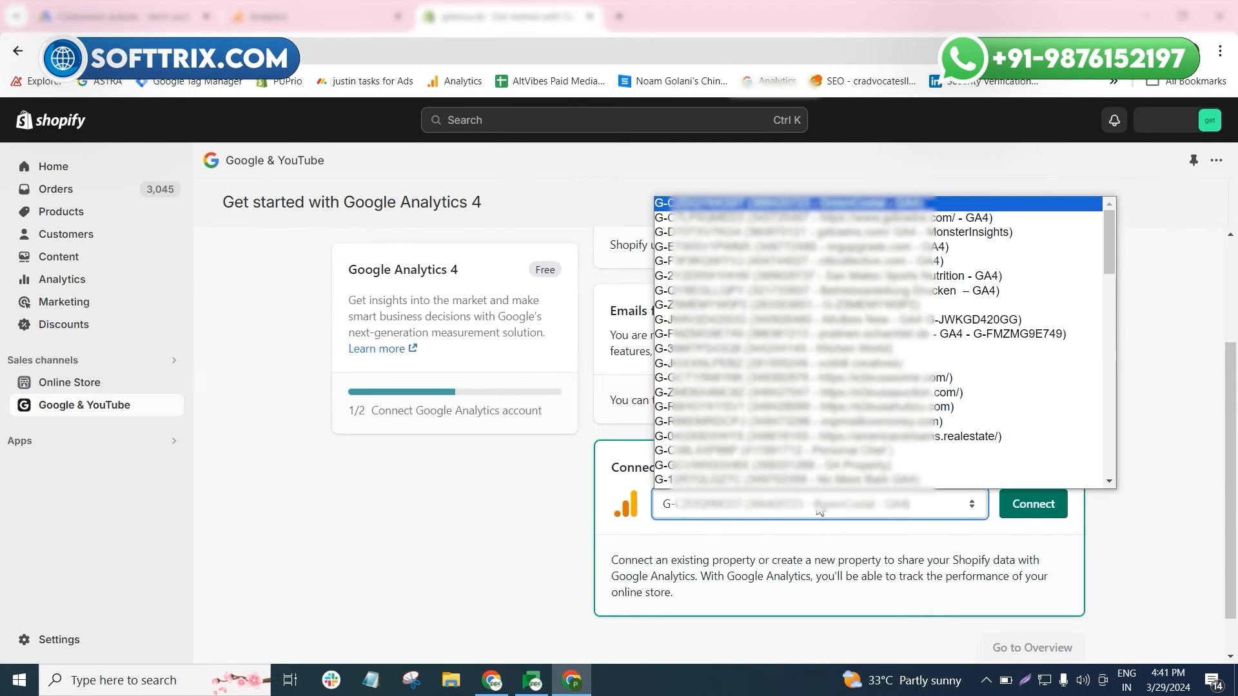
key("ctrl+f")
key("ctrl+v")
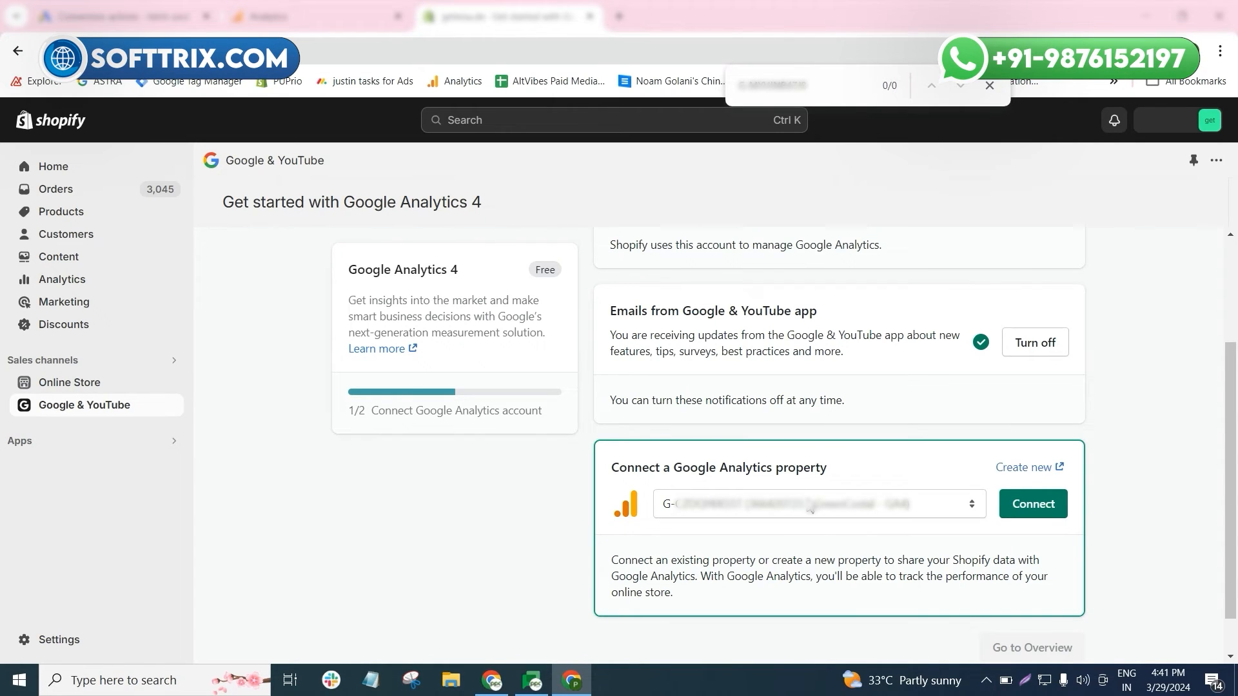
- Choose the store's property with the matching measurement ID and connect it as the Google Analytics property
left_click(811, 509)
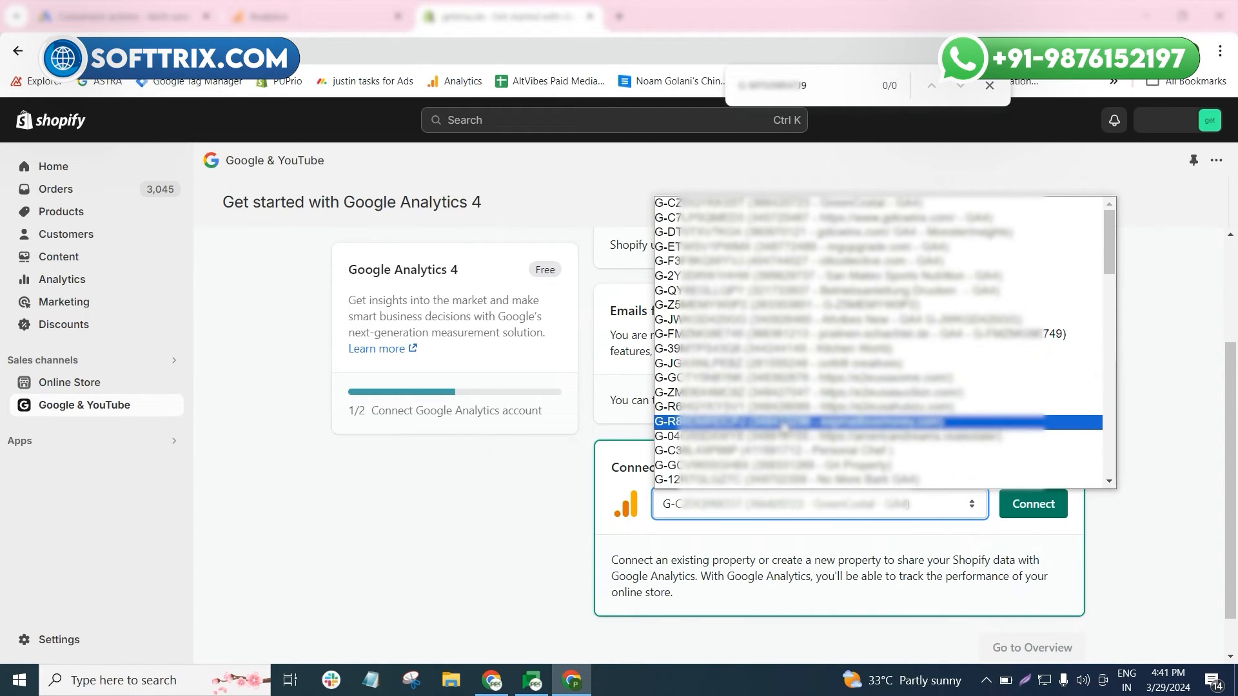
scroll(752, 381, "down", 10)
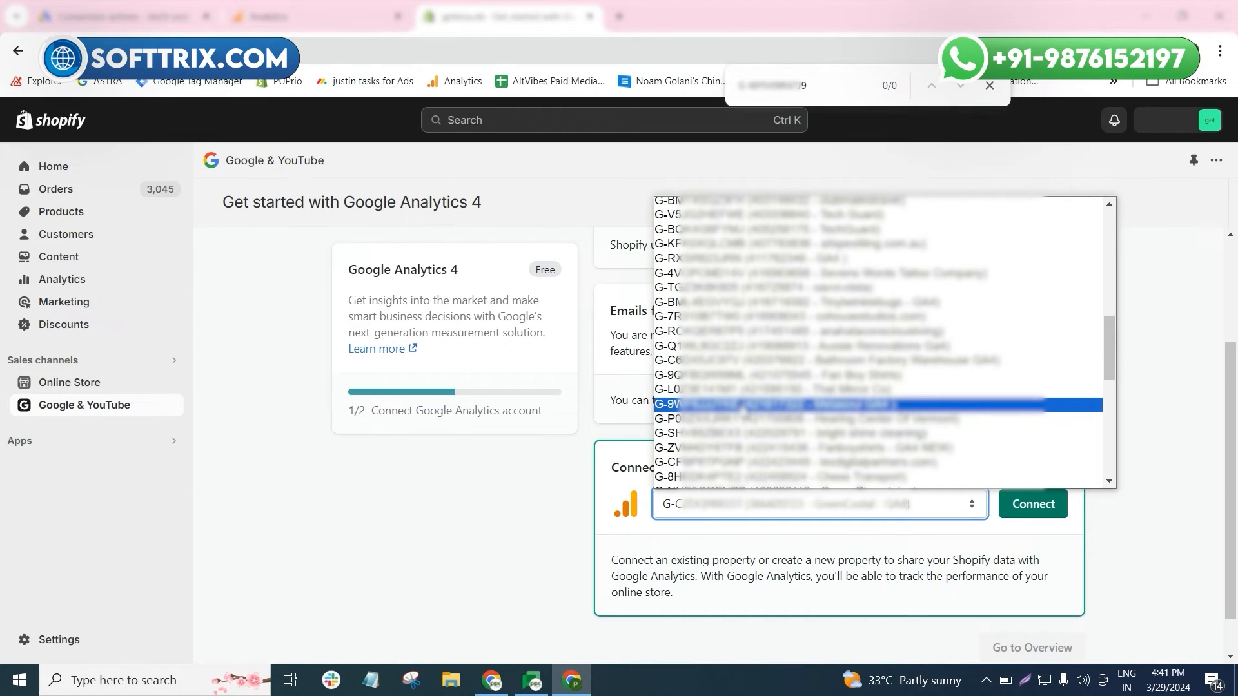
scroll(745, 407, "down", 7)
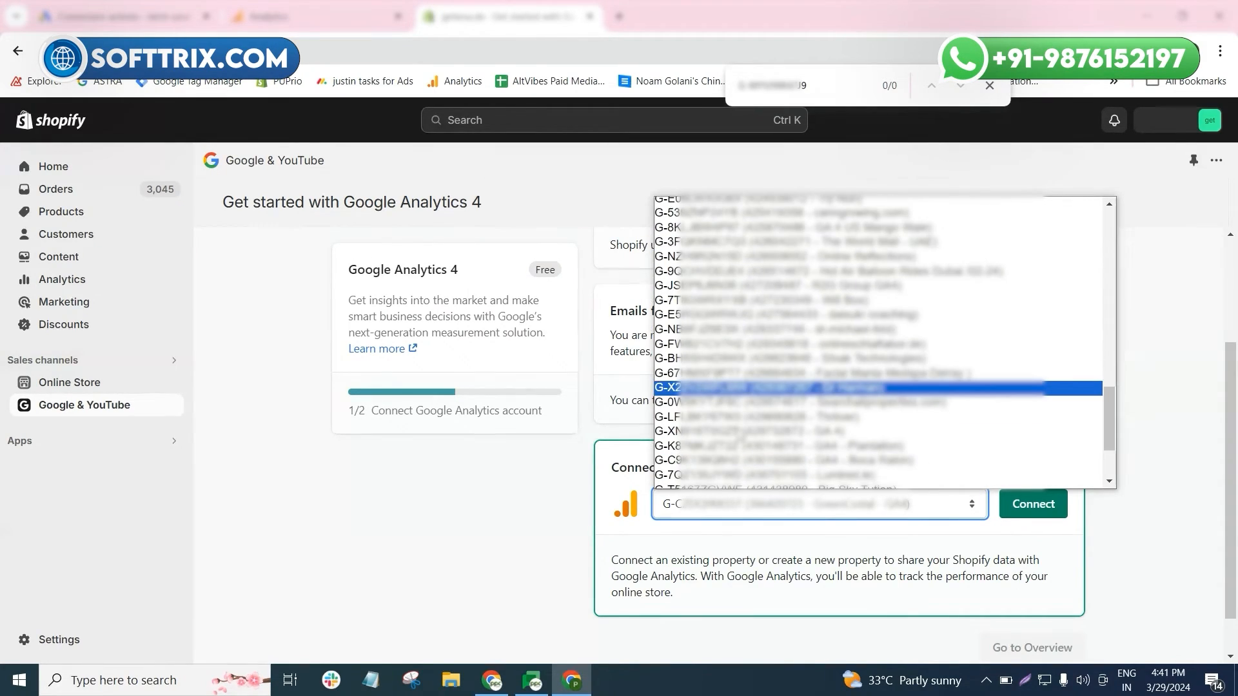
scroll(740, 440, "down", 3)
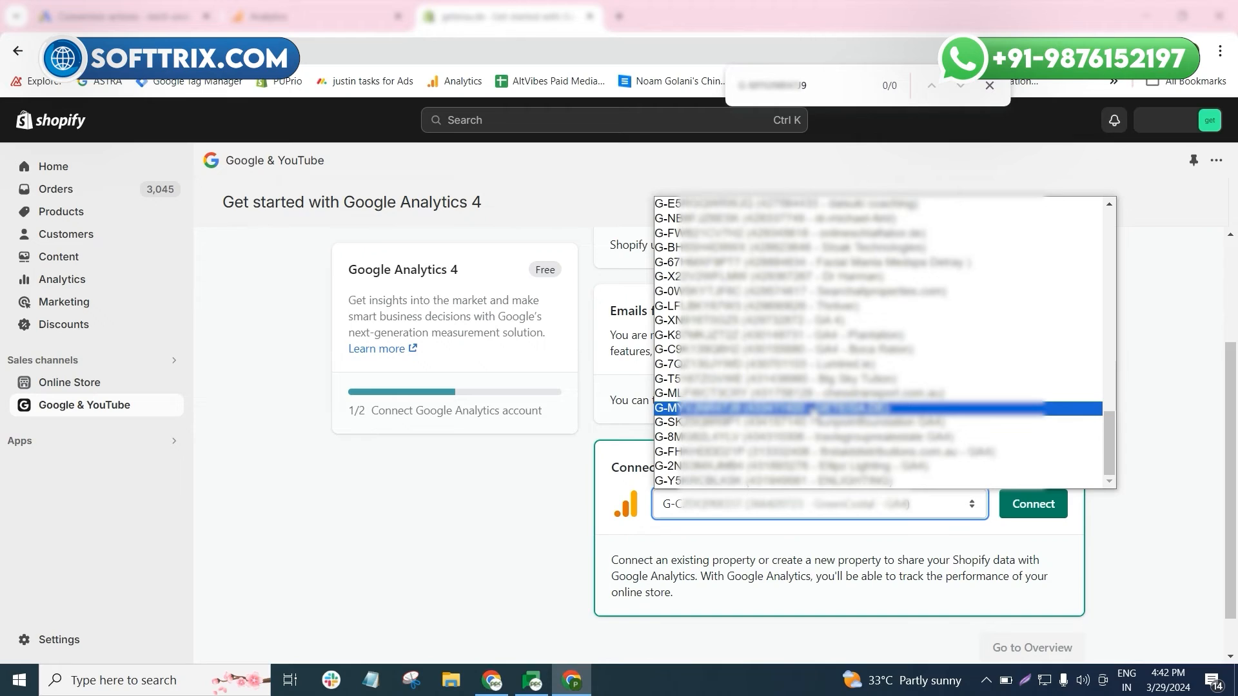
left_click(812, 408)
left_click(1030, 510)
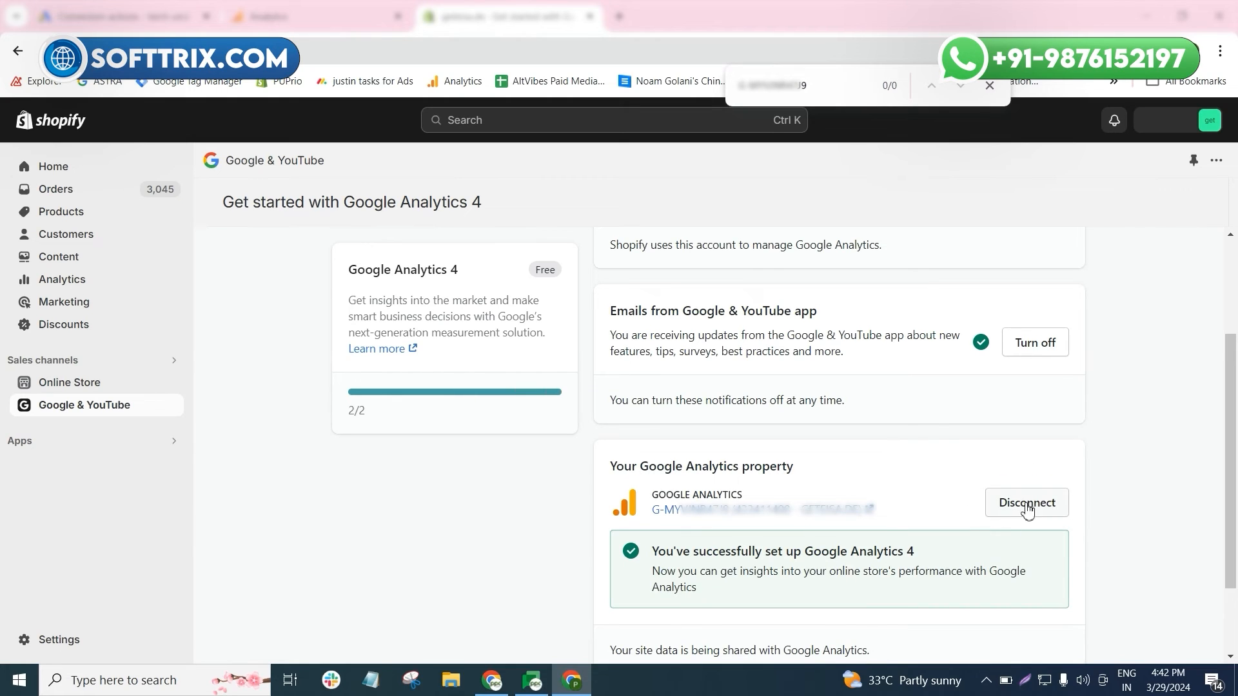
- Go from the finished Google Analytics 4 setup to the channel overview and check the product status
scroll(778, 481, "down", 1)
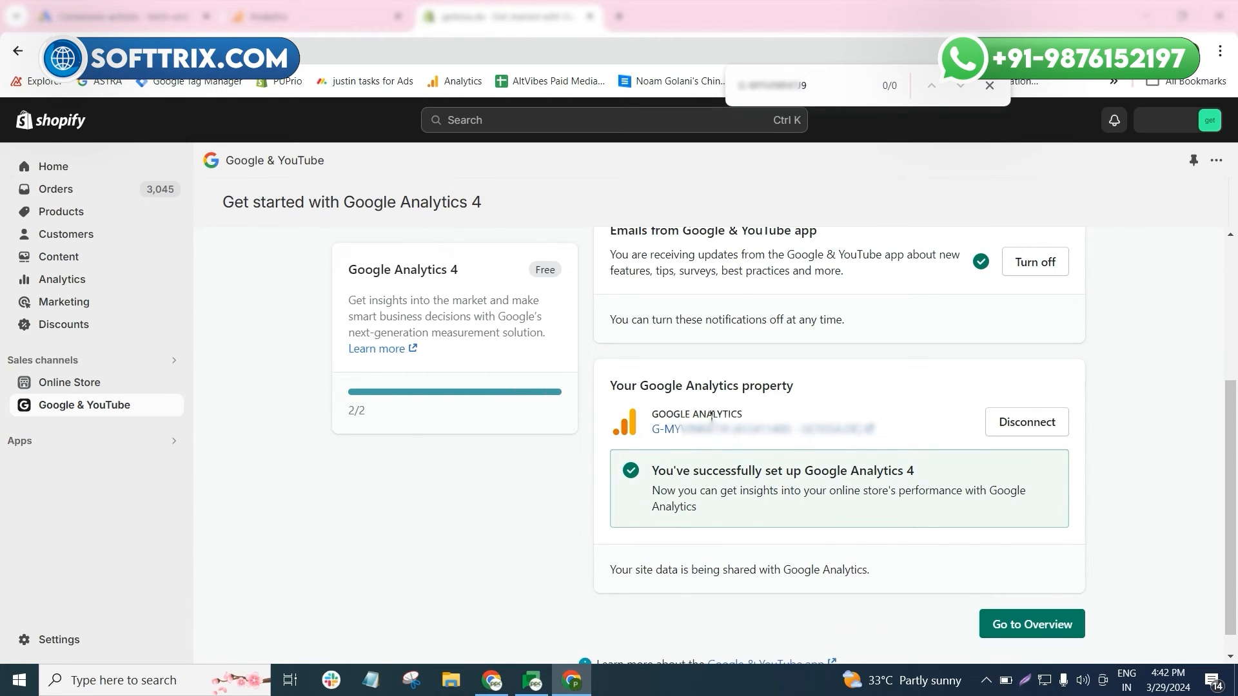
left_click(1014, 627)
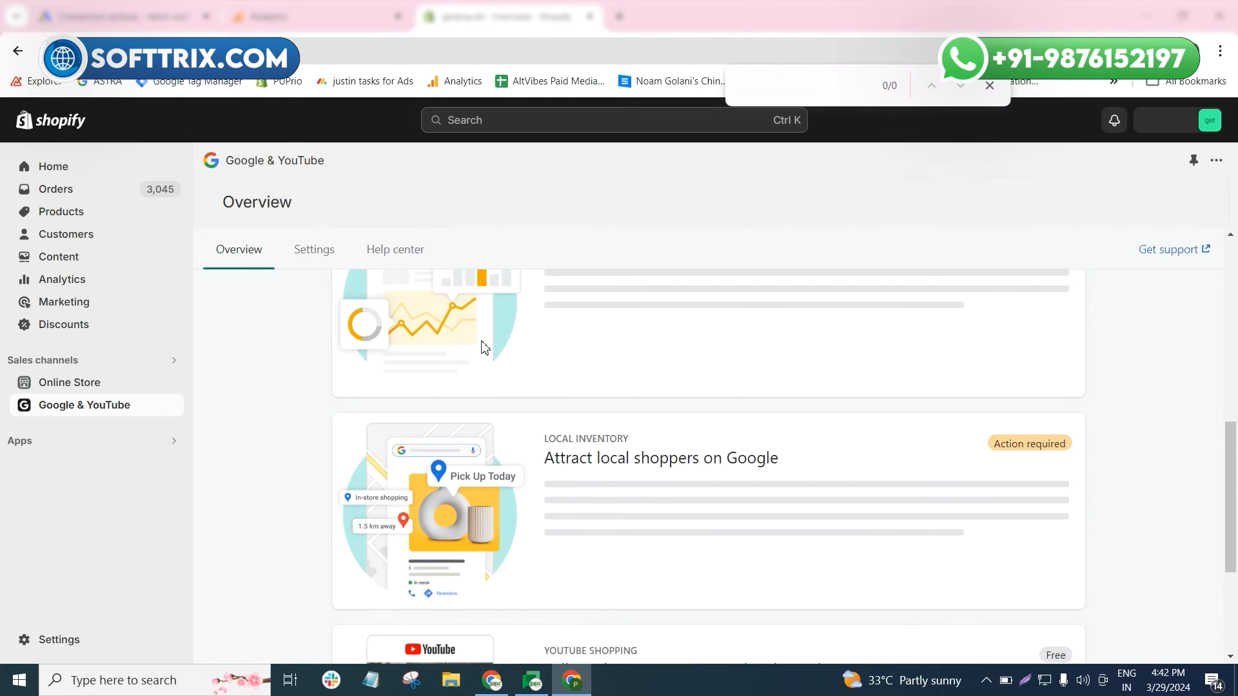
scroll(485, 348, "down", 2)
scroll(505, 349, "up", 8)
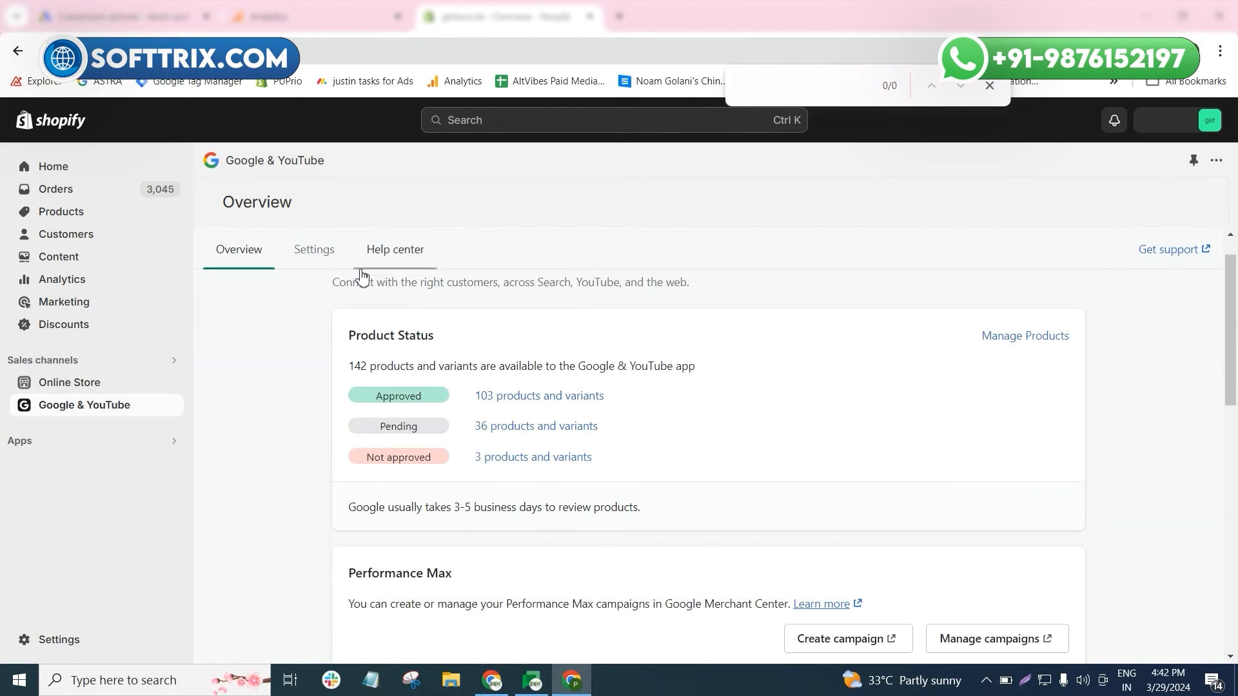
scroll(326, 317, "up", 1)
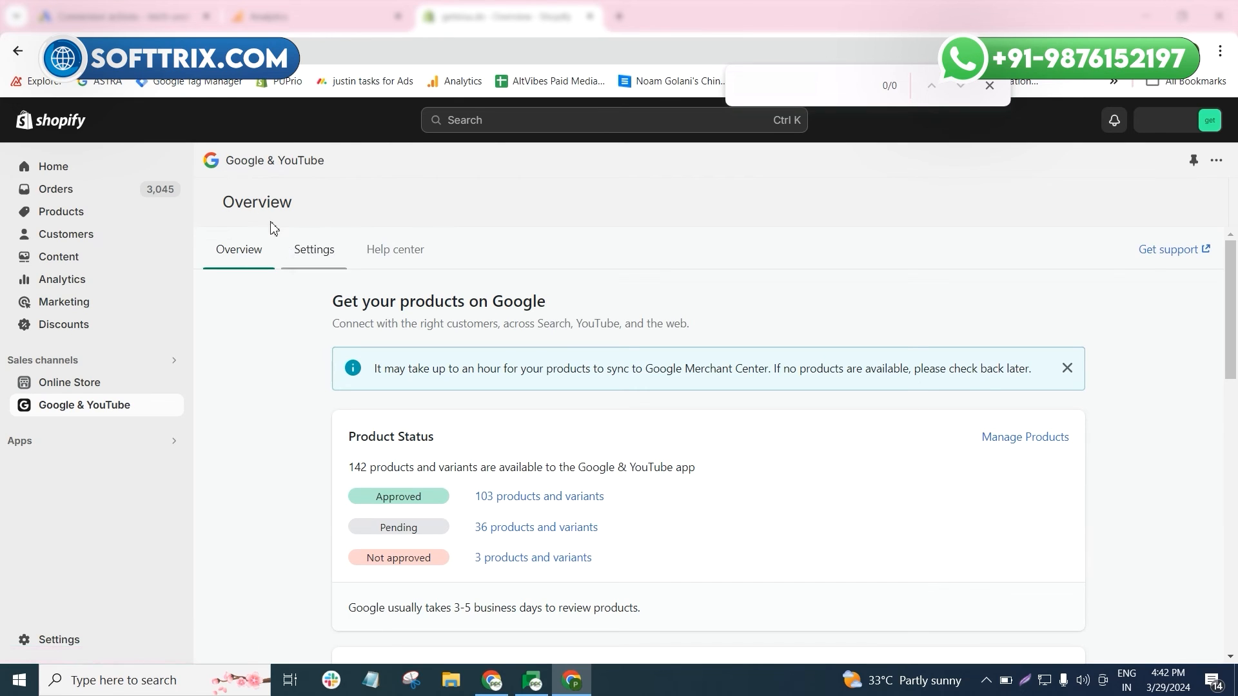
- Review the linked Google account, Merchant Center, Google Ads, Business Profile and Google Analytics connections in the channel's settings
left_click(314, 251)
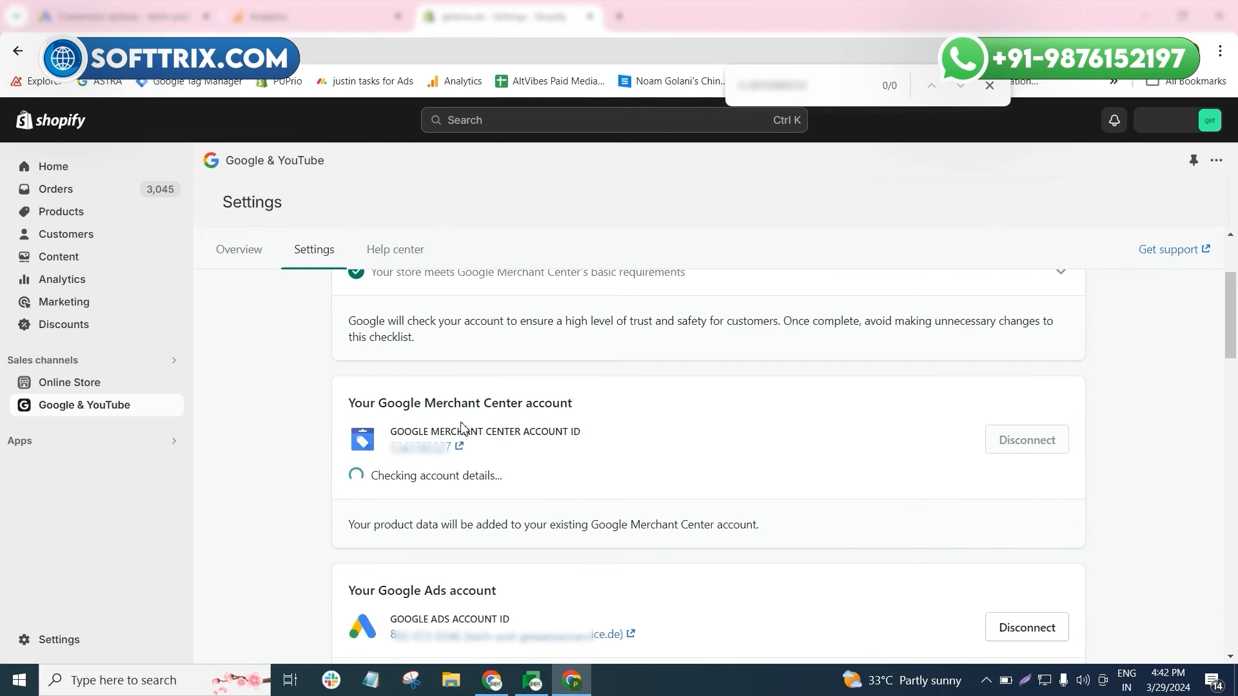
scroll(490, 399, "up", 3)
left_click_drag(385, 361, 604, 378)
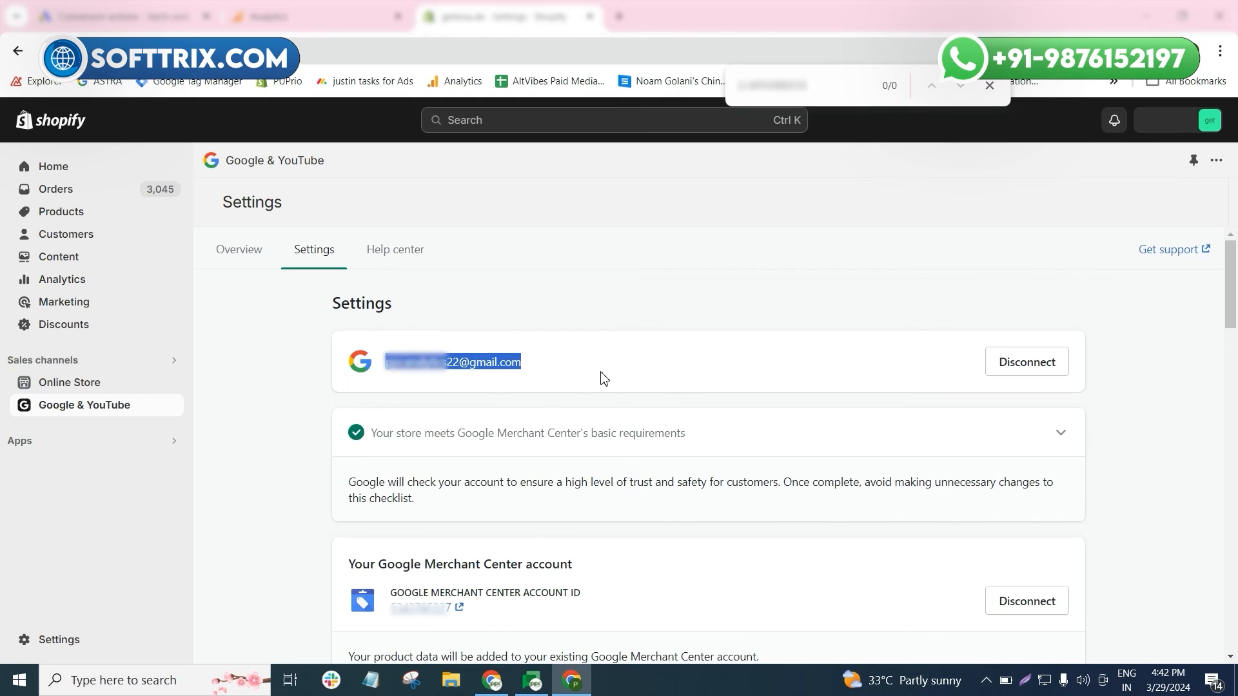
scroll(604, 378, "down", 2)
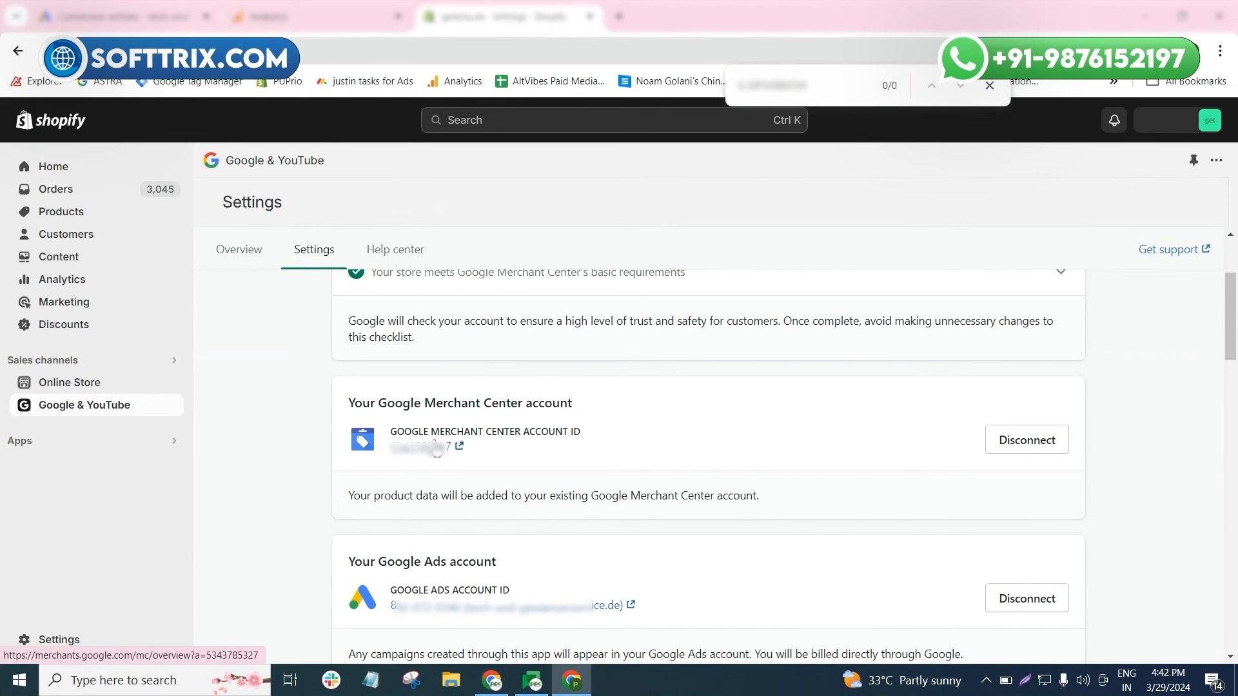
scroll(529, 453, "down", 2)
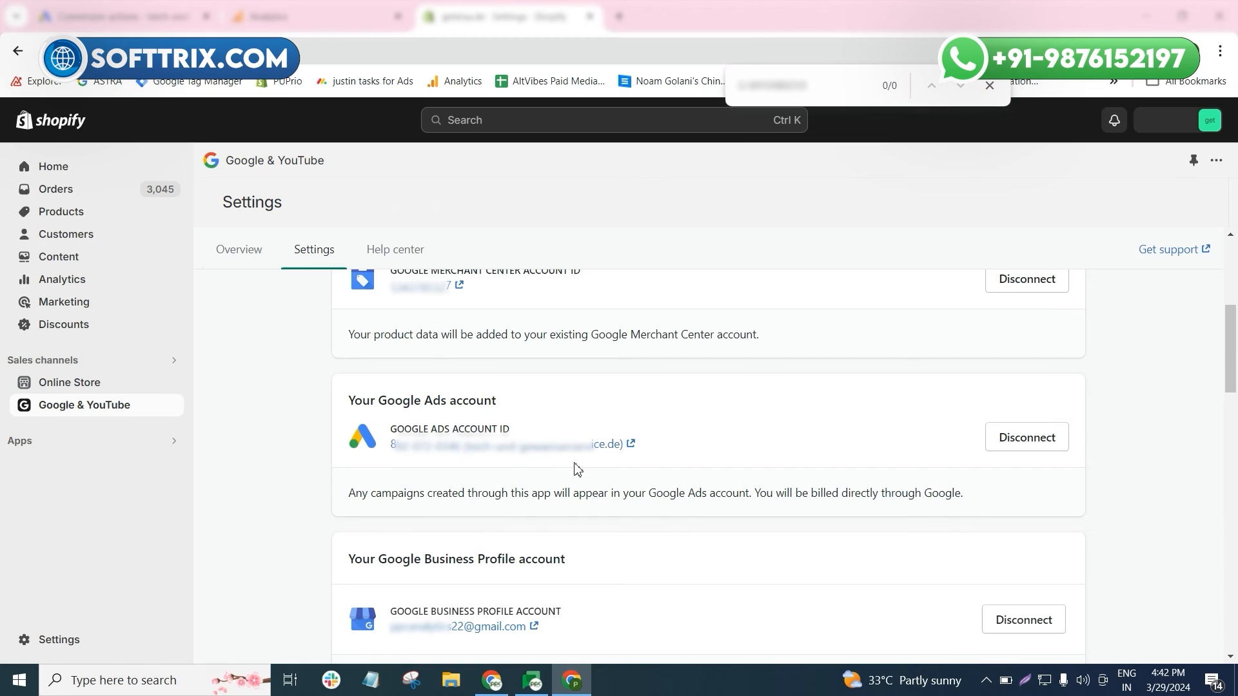
scroll(388, 458, "down", 2)
scroll(645, 419, "down", 2)
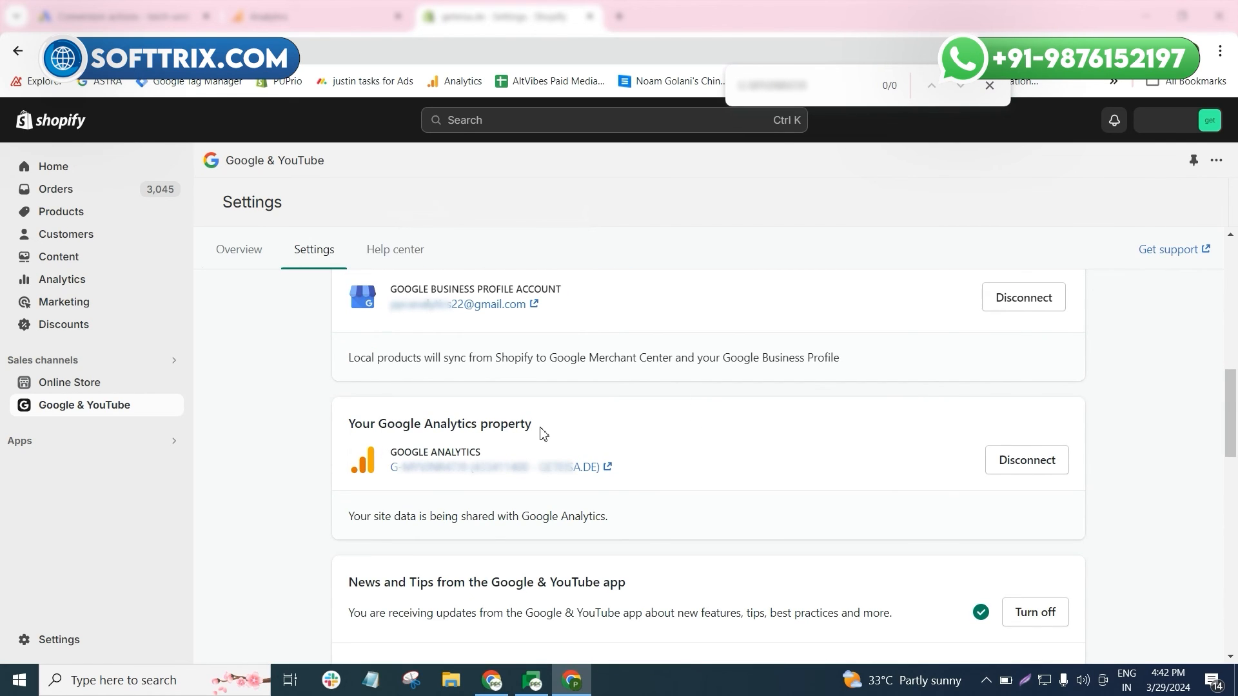
scroll(645, 480, "down", 5)
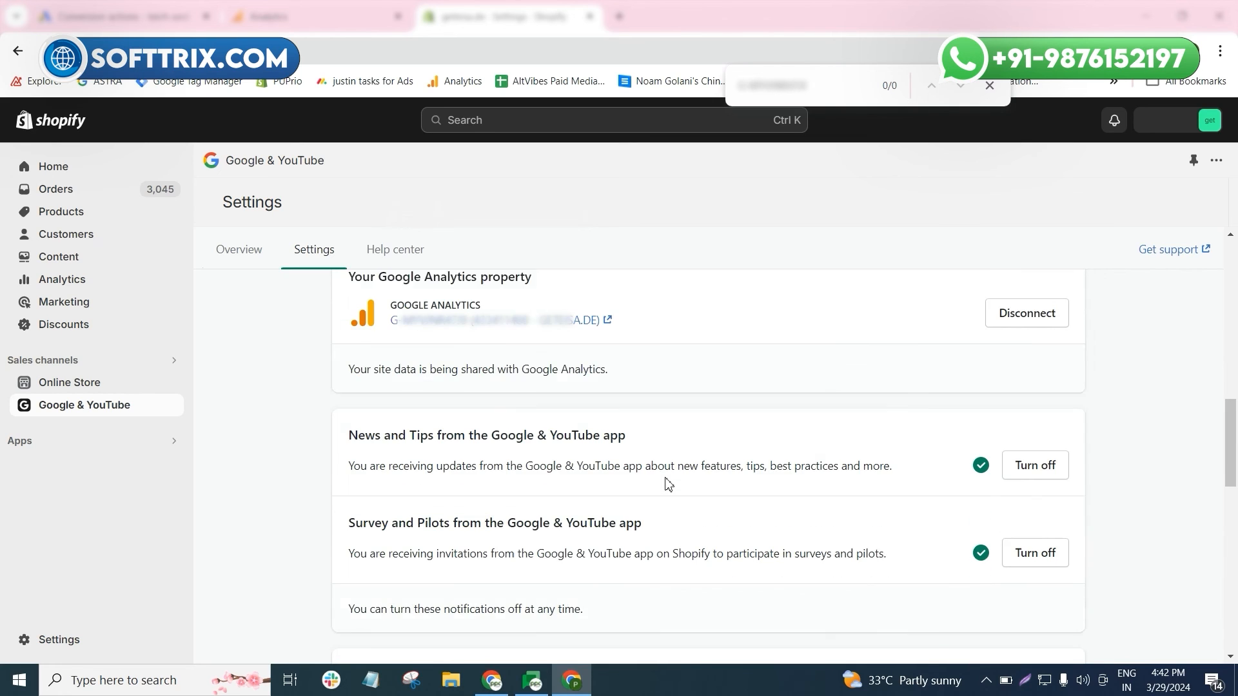
scroll(668, 489, "up", 2)
scroll(670, 487, "up", 10)
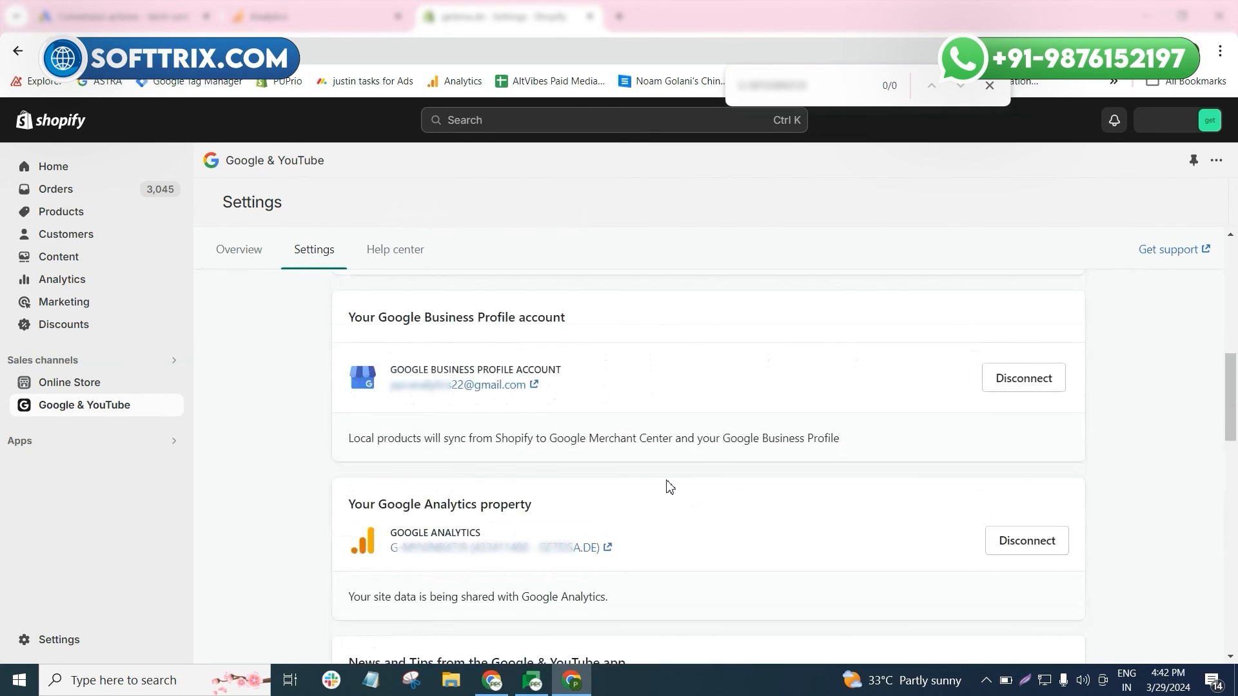